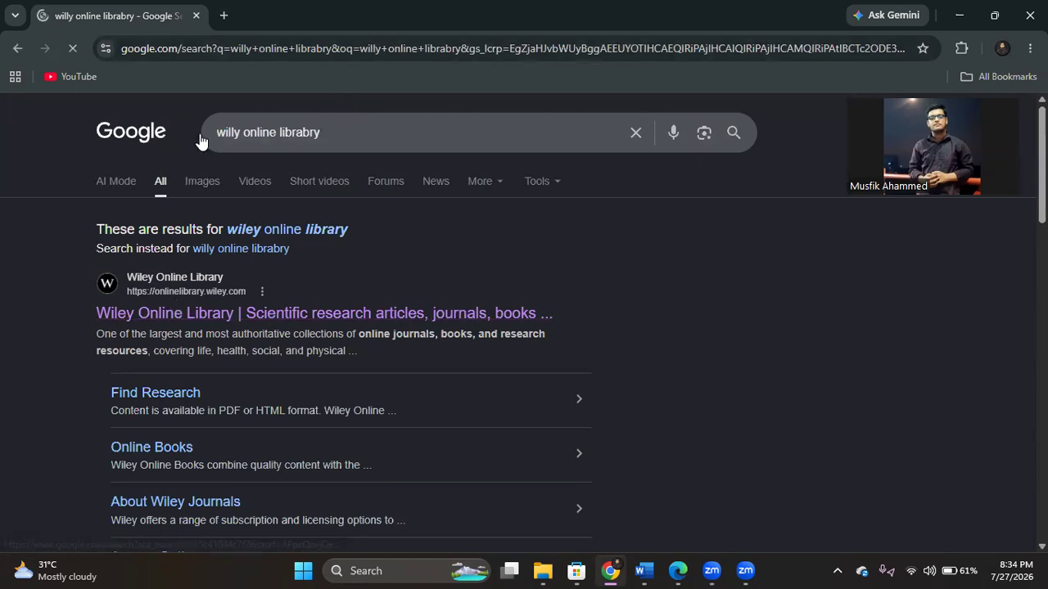
# - Search Google for "ieee" in a new browser tab
pyautogui.click(223, 16)
pyautogui.write('ieee')
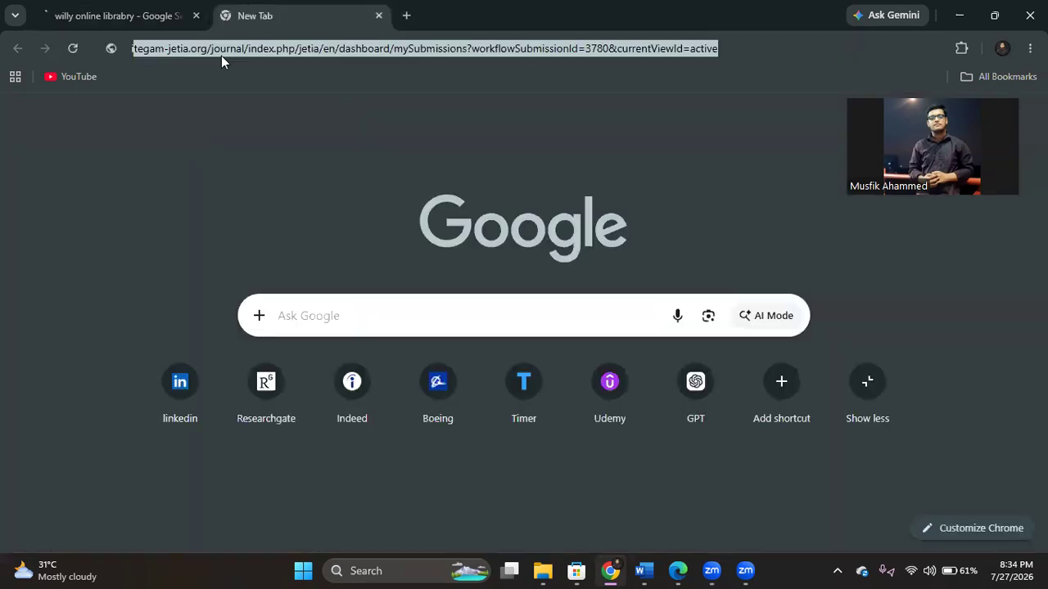
pyautogui.press('Return')
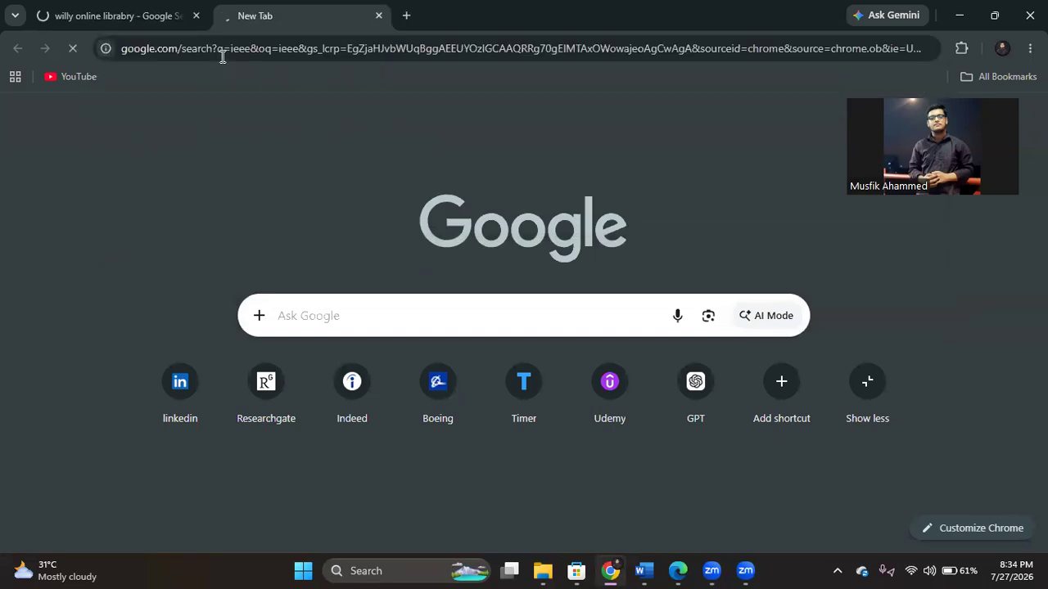
# - Search Google for "science direct" in another new browser tab
pyautogui.hotkey('ctrl', 't')
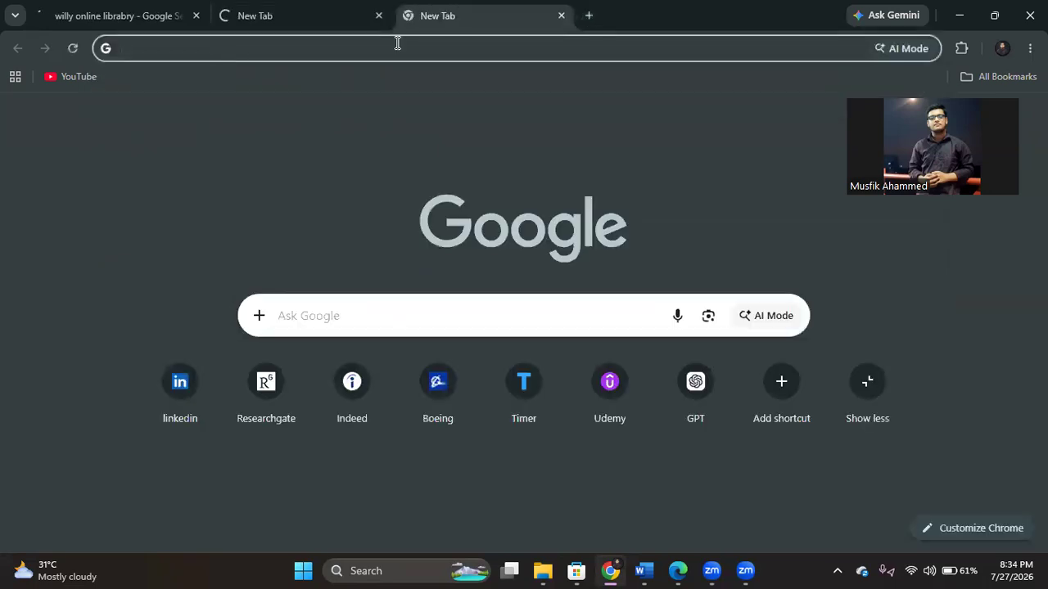
pyautogui.click(397, 42)
pyautogui.write('scienc')
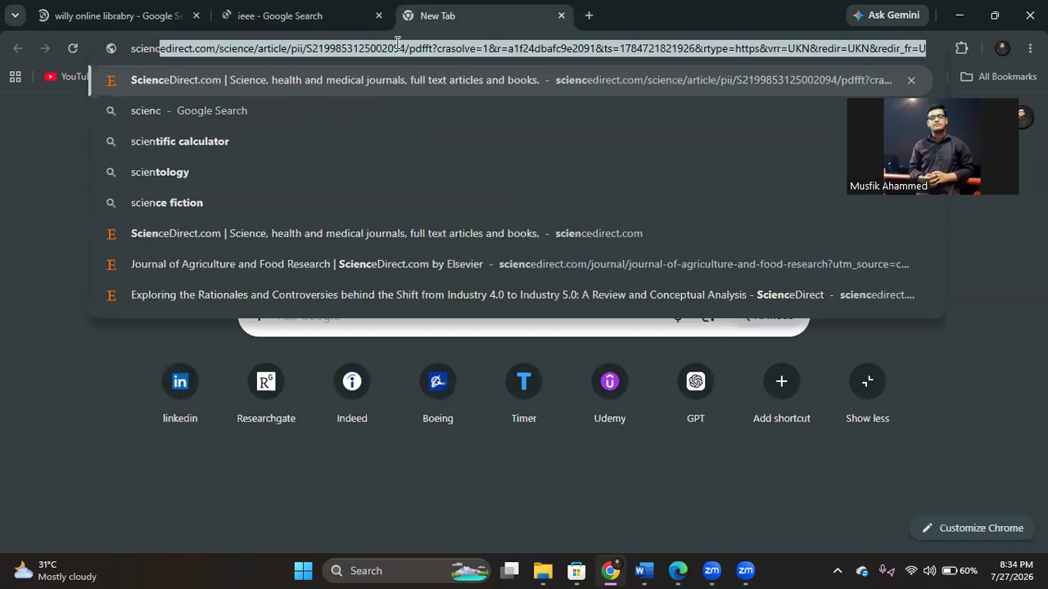
pyautogui.write('e direct')
pyautogui.press('Return')
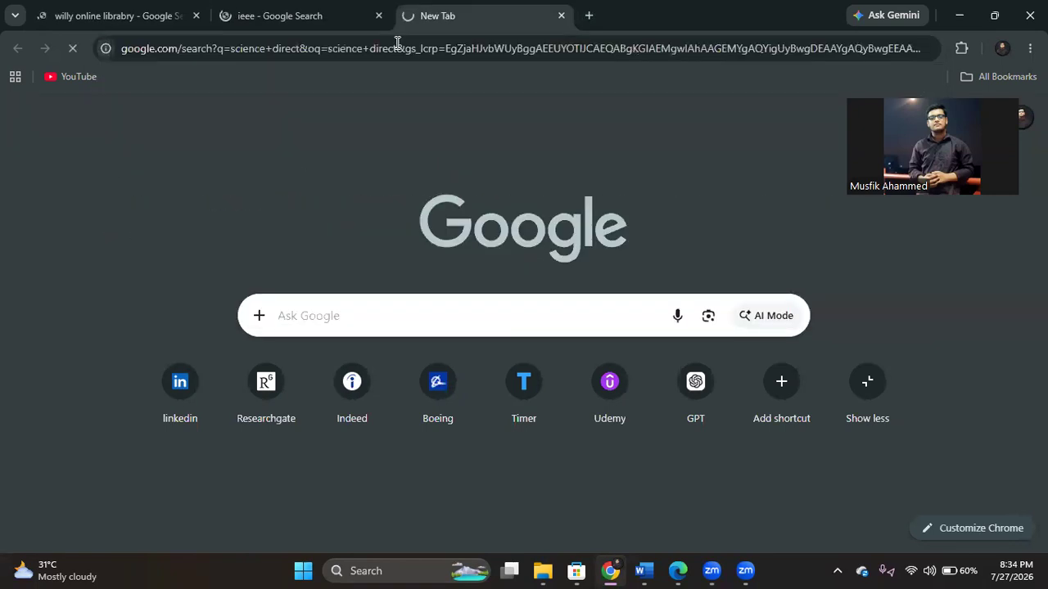
# - Open another browser tab and search Google for "taylor and francis" using the suggested query
pyautogui.click(589, 18)
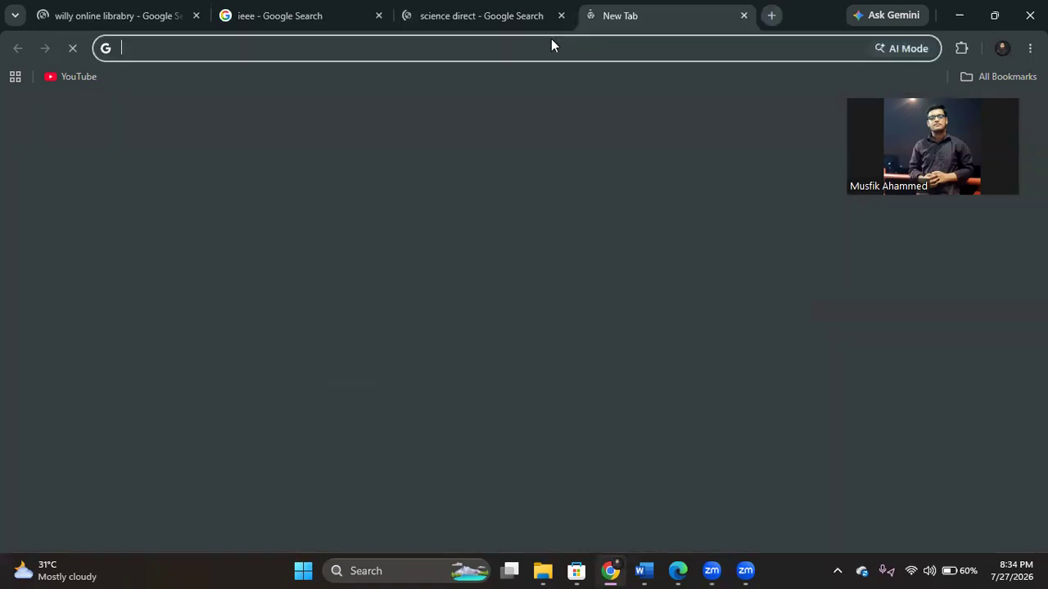
pyautogui.click(533, 47)
pyautogui.write('tayl')
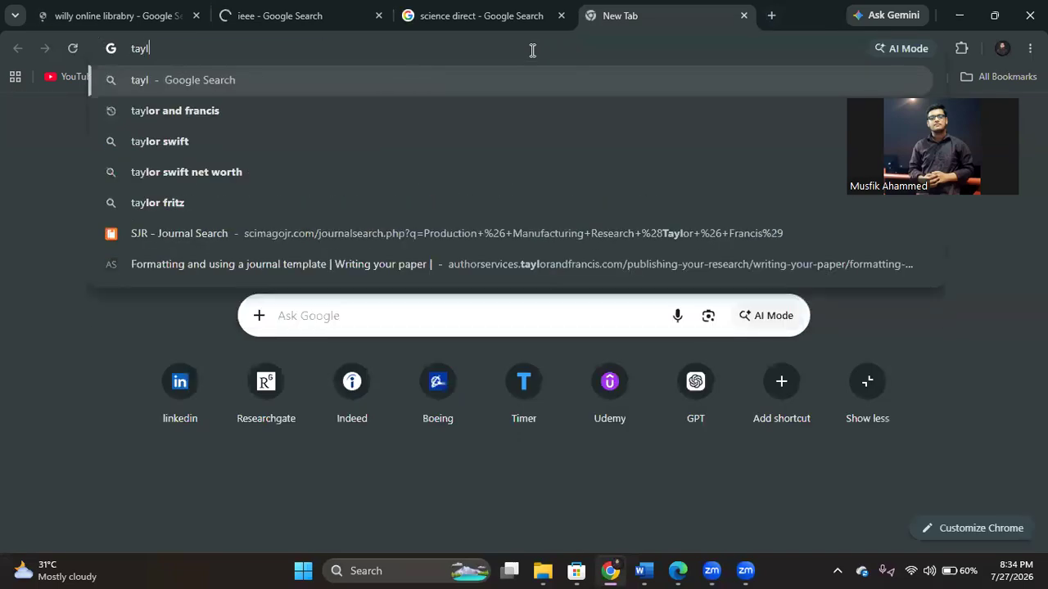
pyautogui.write('or')
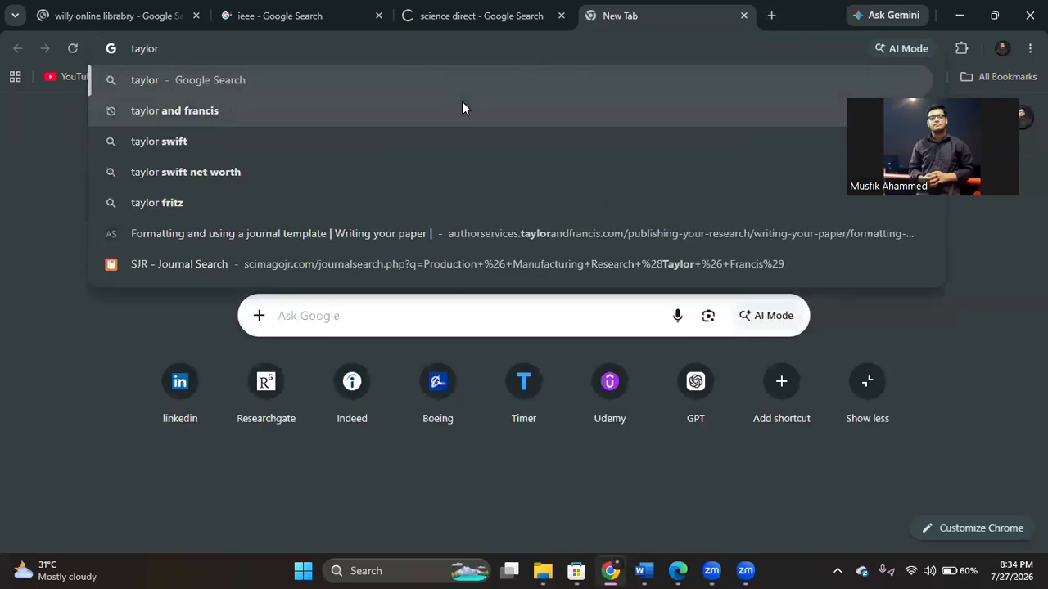
pyautogui.click(462, 105)
# - Open one more browser tab and search Google for "springerlink" using the suggested query
pyautogui.click(772, 16)
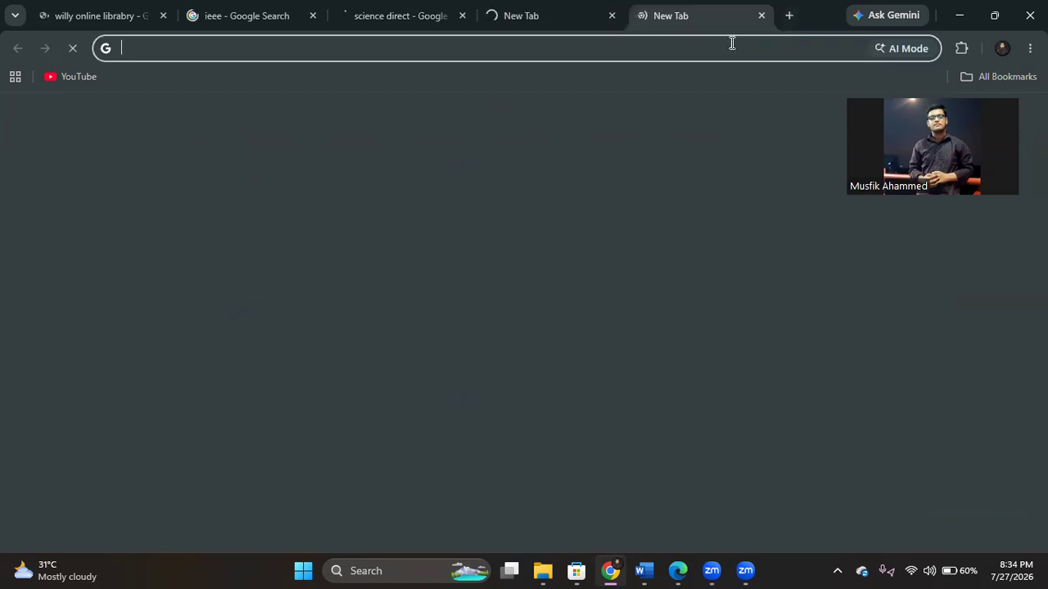
pyautogui.click(710, 52)
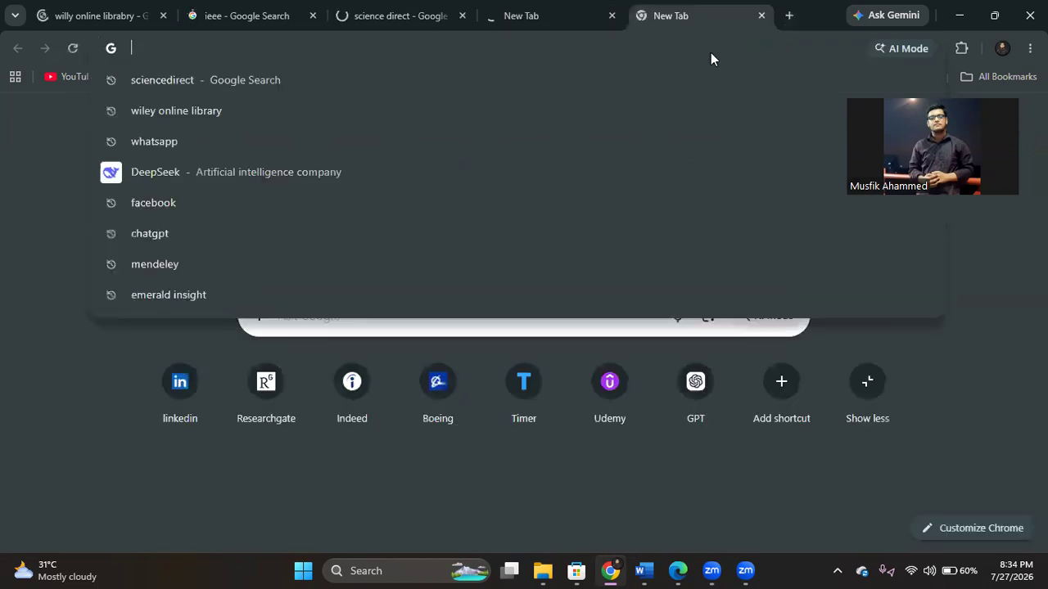
pyautogui.write('spr')
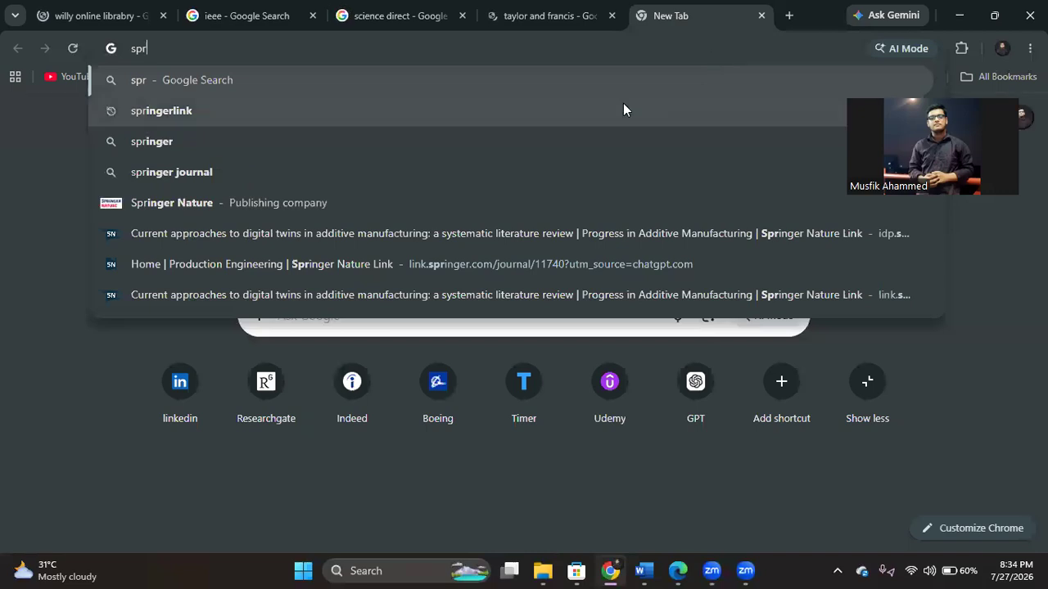
pyautogui.click(623, 110)
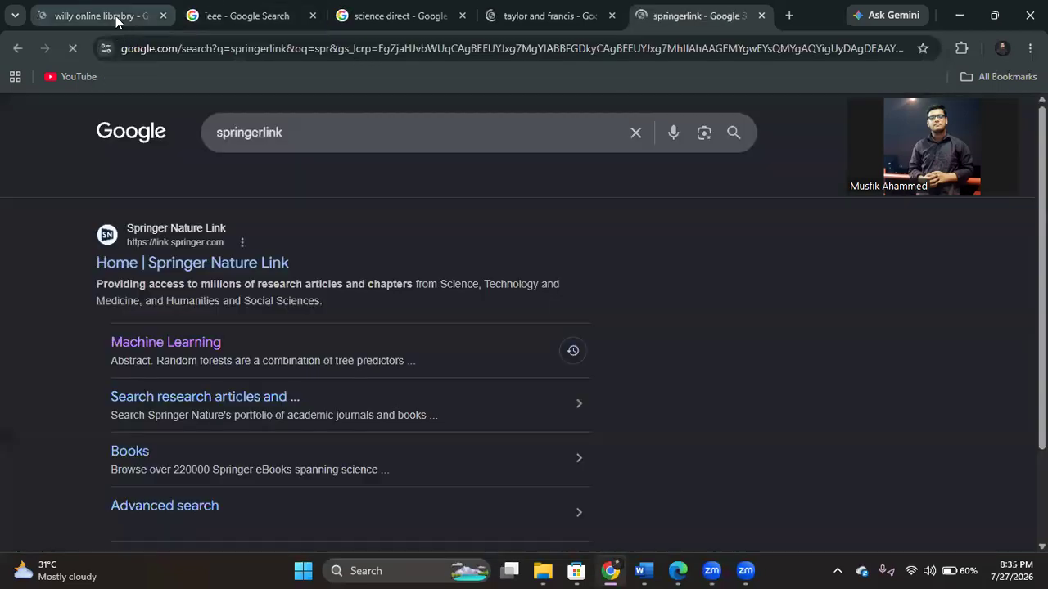
# - Check the Wiley Online Library page, then open the ieee.org site from the IEEE search results
pyautogui.click(115, 18)
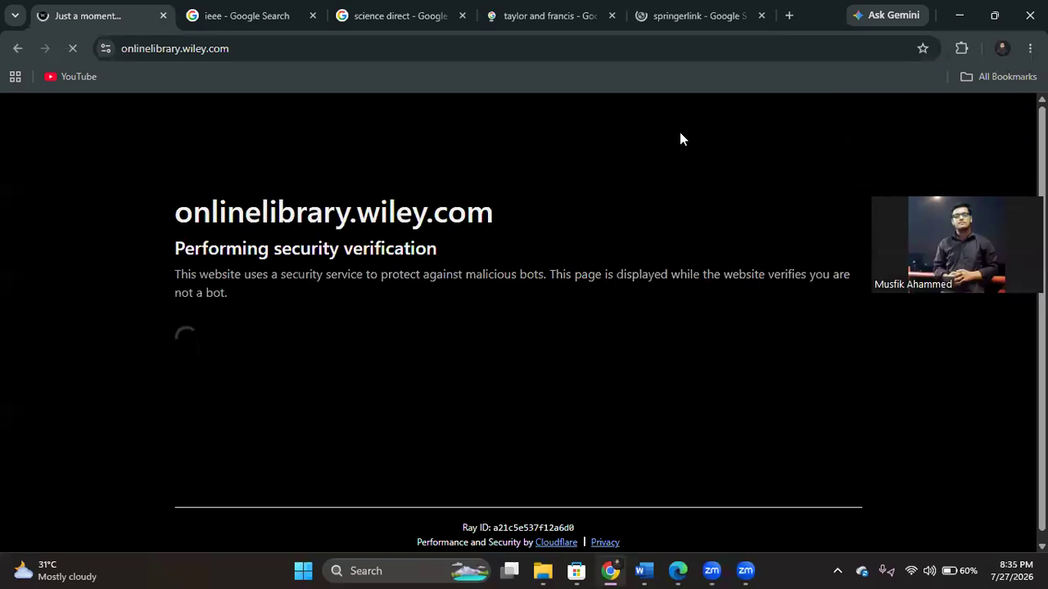
pyautogui.click(309, 27)
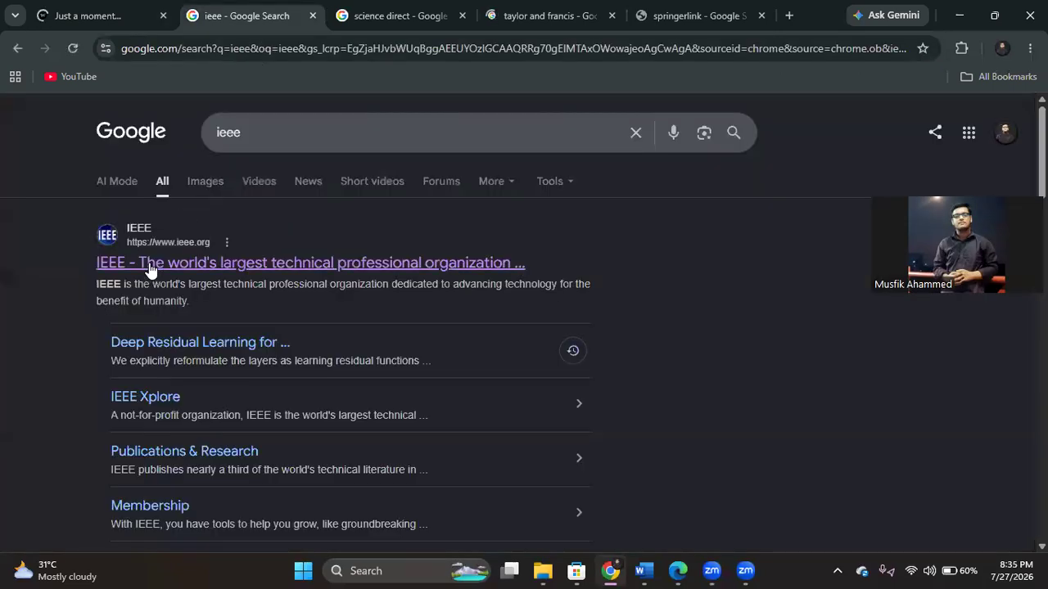
pyautogui.click(148, 263)
# - Open ScienceDirect.com from its search results and Taylor & Francis Online from its results in a separate background tab
pyautogui.click(354, 23)
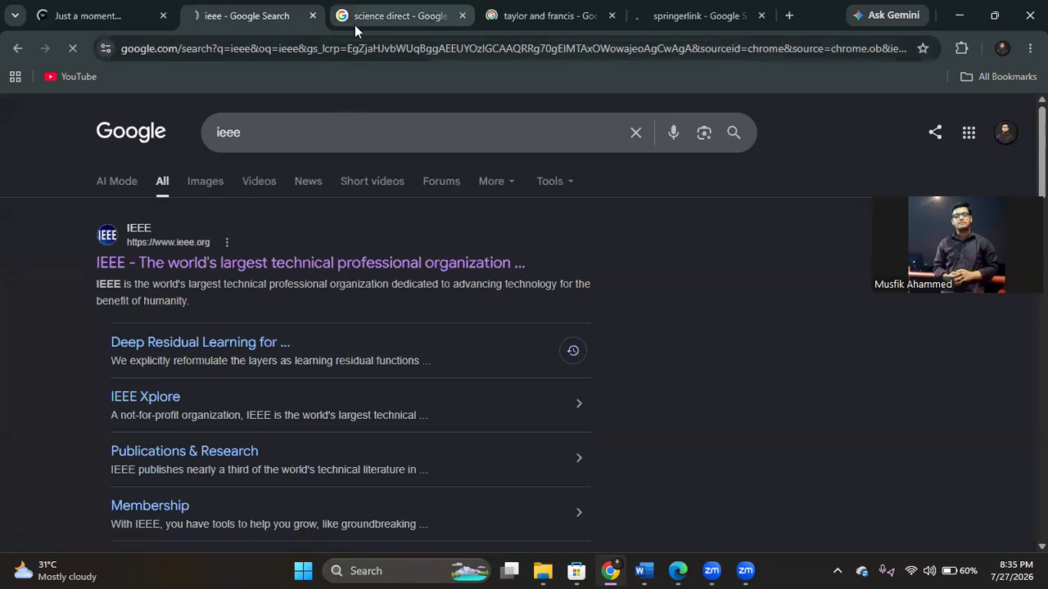
pyautogui.click(174, 304)
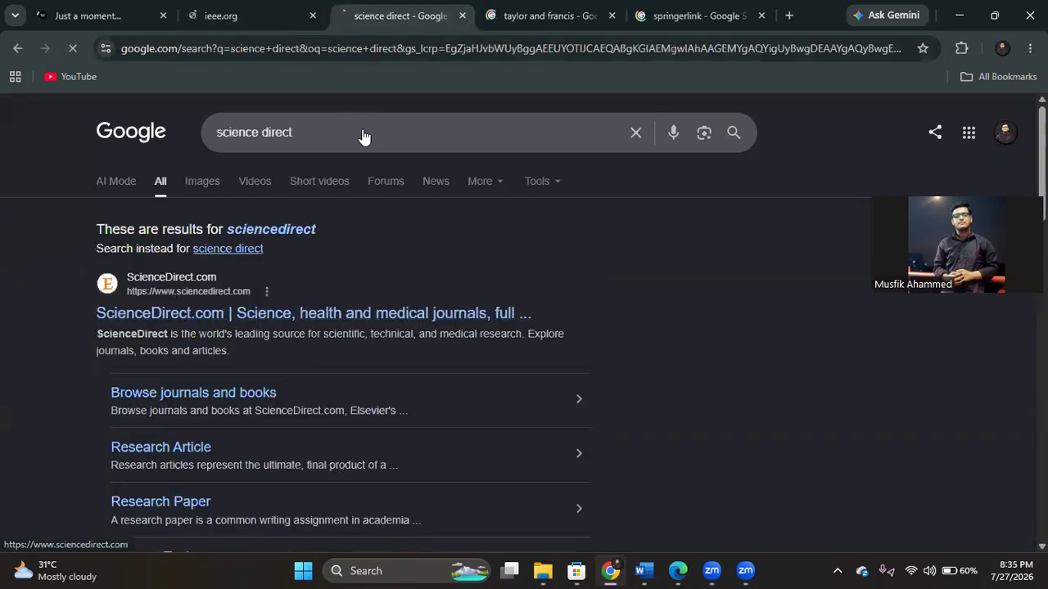
pyautogui.click(503, 23)
pyautogui.middleClick(169, 324)
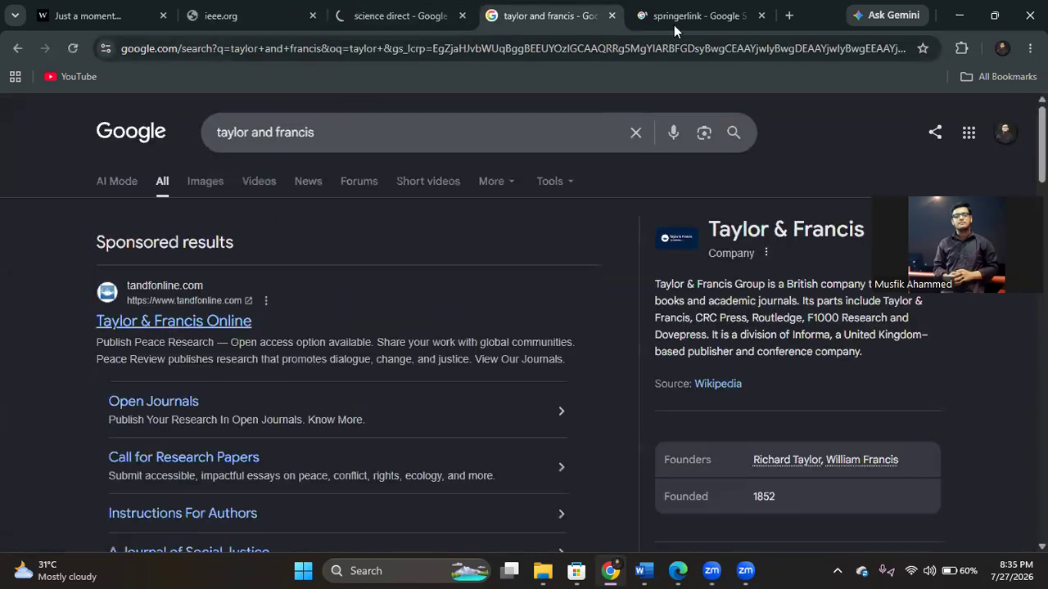
# - Open the Springer Nature Link home page from its search results and check the Wiley and IEEE pages
pyautogui.click(673, 25)
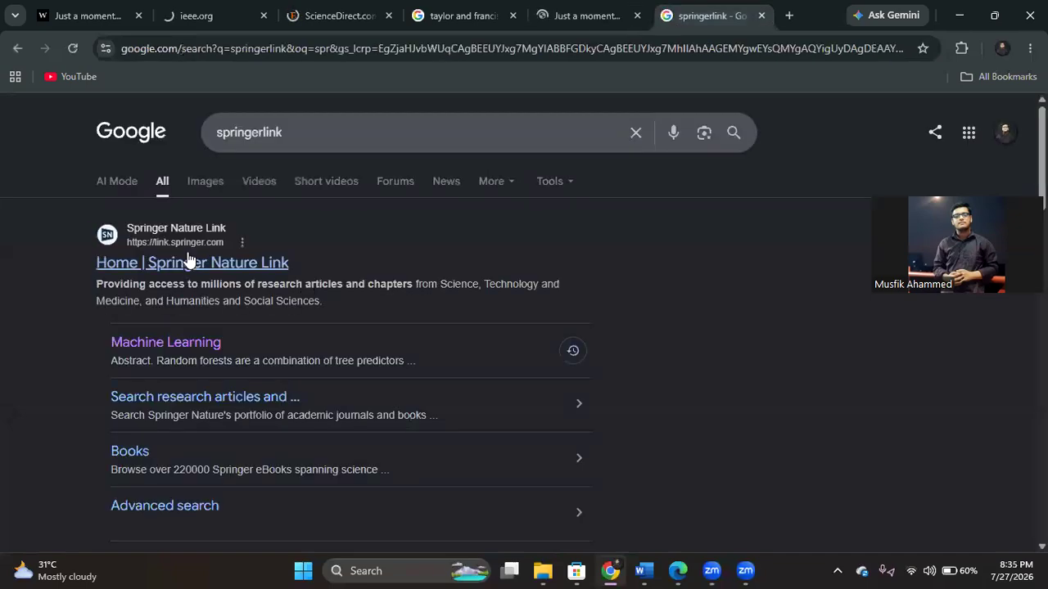
pyautogui.click(187, 264)
pyautogui.click(86, 15)
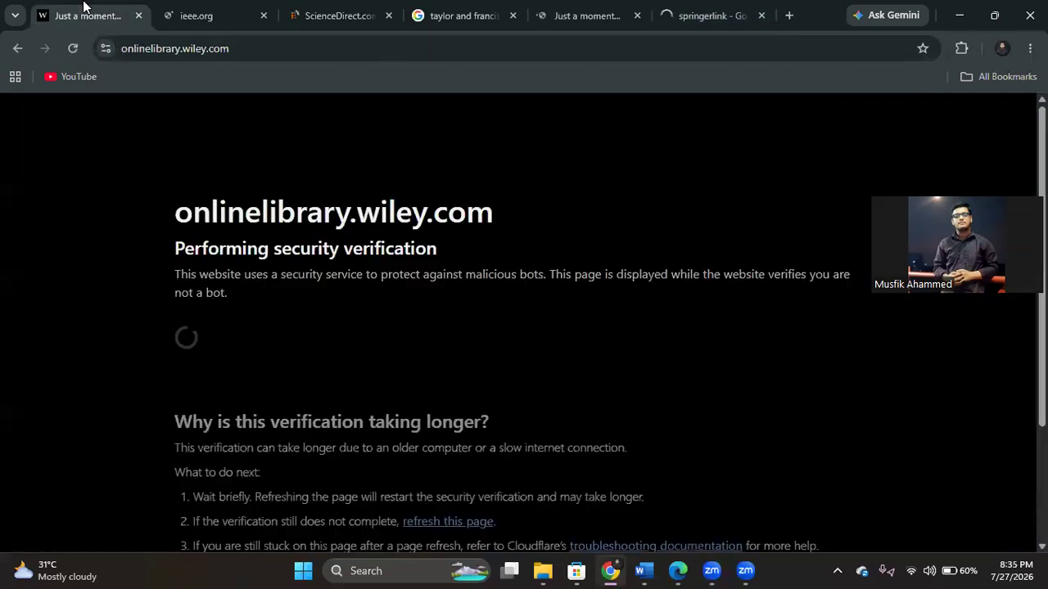
pyautogui.click(210, 28)
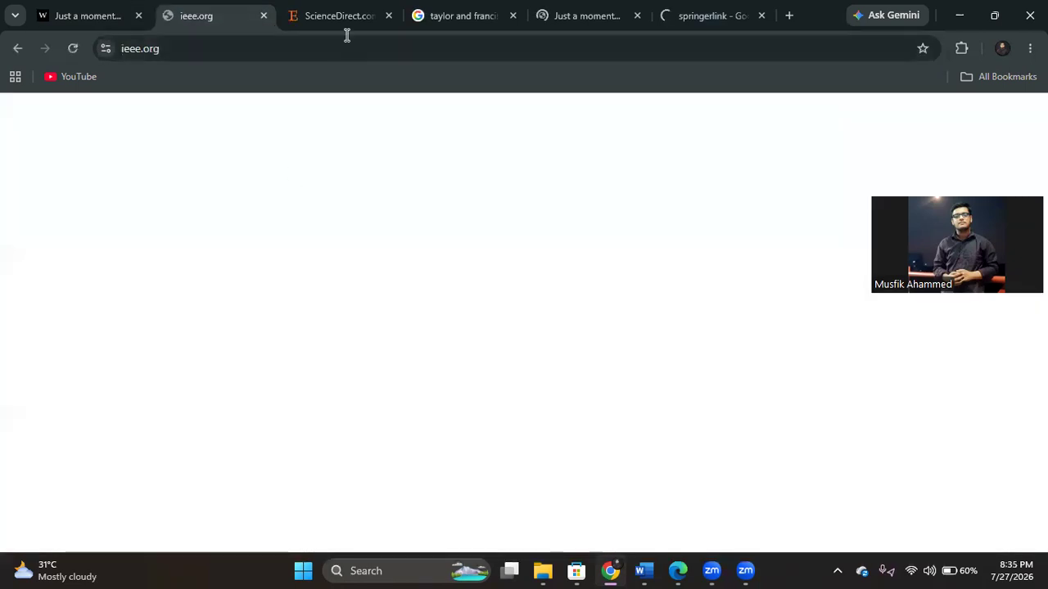
# - On ScienceDirect, paste the Boolean query running from ('Laser Assisted Machining' OR 'LAM') to ('Machining Performance') as the article search terms
pyautogui.click(331, 24)
pyautogui.click(702, 228)
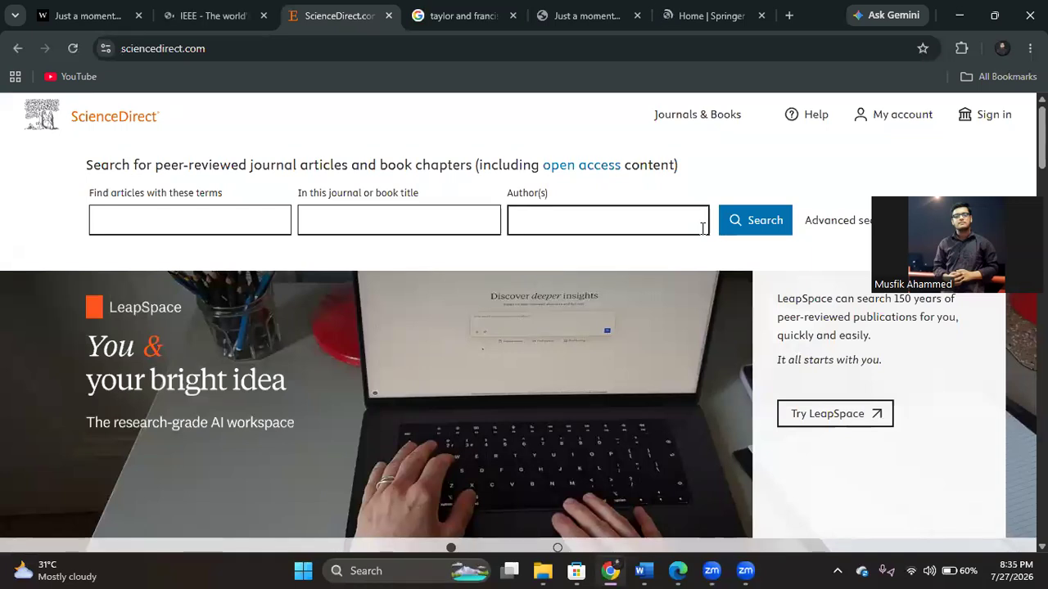
pyautogui.click(104, 200)
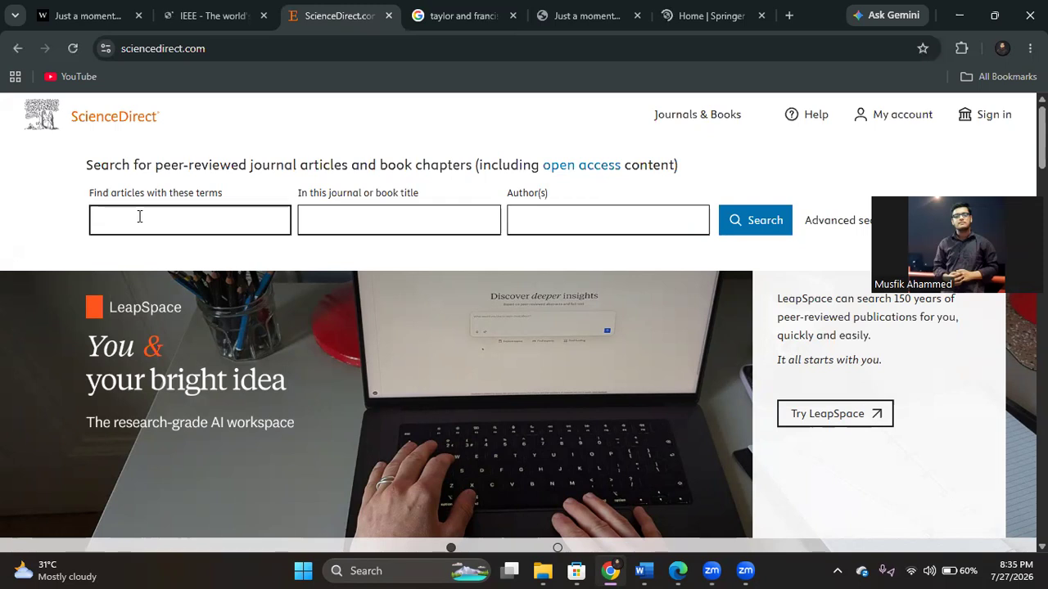
pyautogui.click(139, 216)
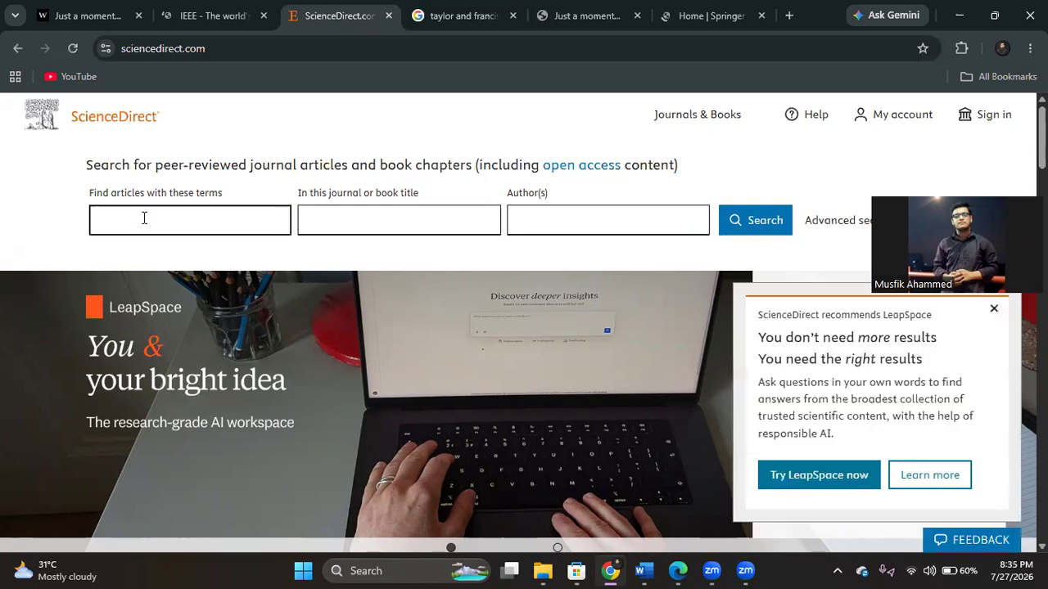
pyautogui.click(149, 217)
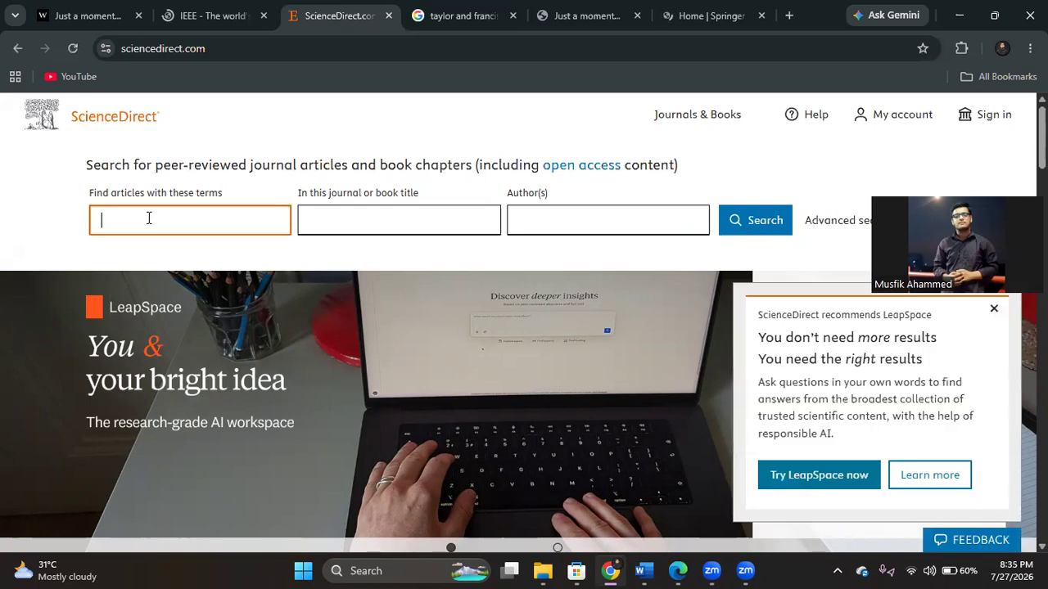
pyautogui.hotkey('ctrl', 'v')
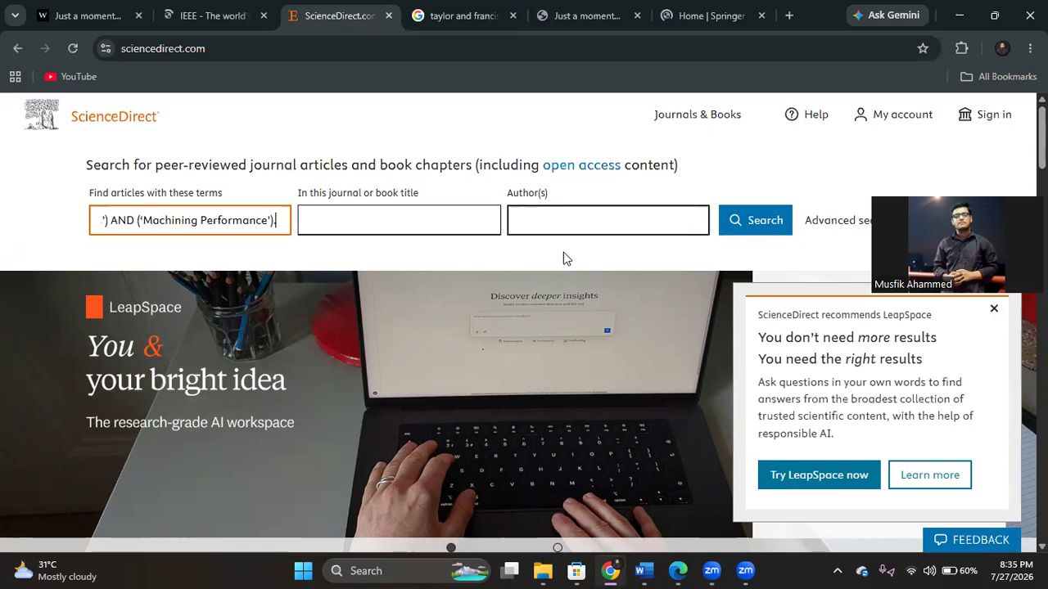
# - Dismiss the LeapSpace recommendation on ScienceDirect and run the article search with the pasted query
pyautogui.click(994, 309)
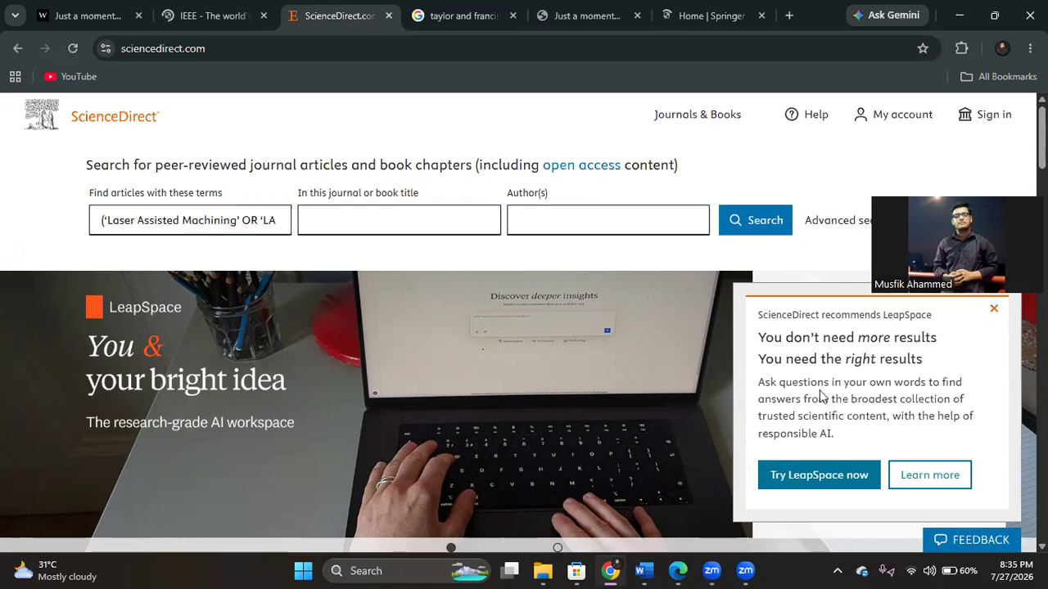
pyautogui.scroll(-3, 823, 397)
pyautogui.scroll(-5, 823, 397)
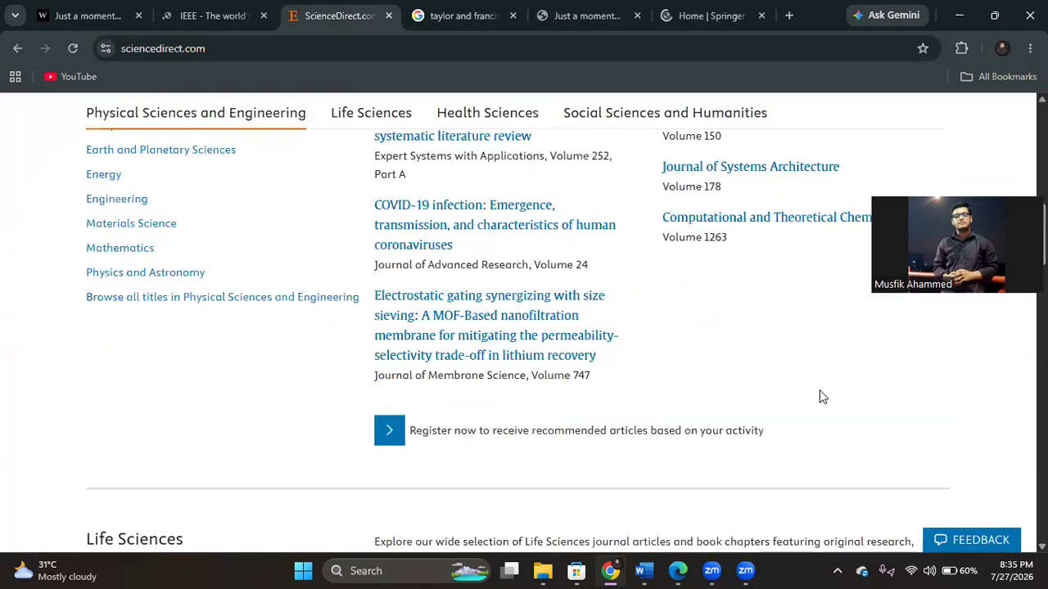
pyautogui.scroll(-1, 823, 397)
pyautogui.scroll(10, 822, 397)
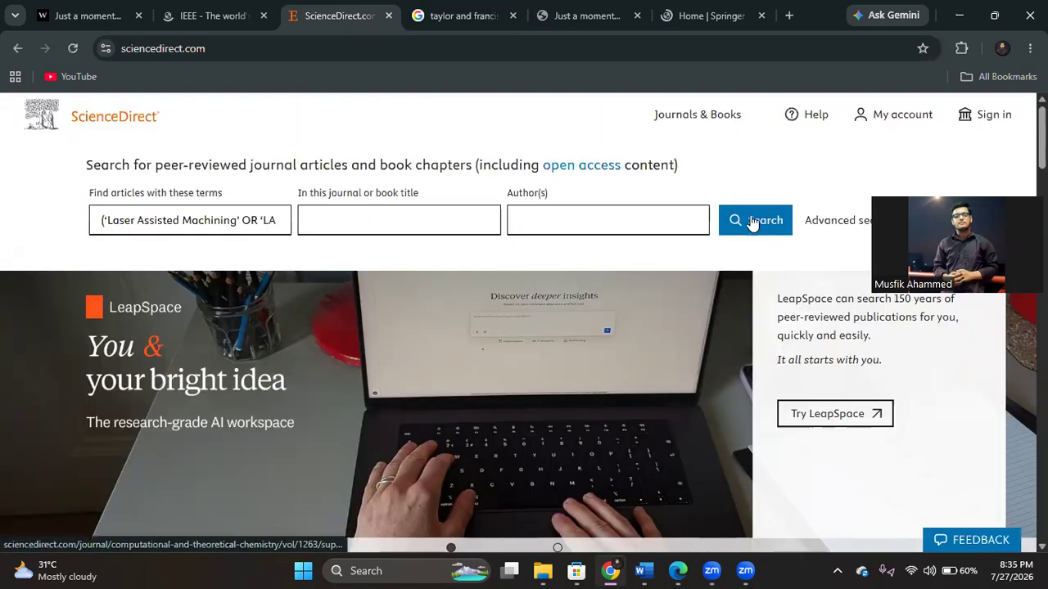
pyautogui.click(756, 223)
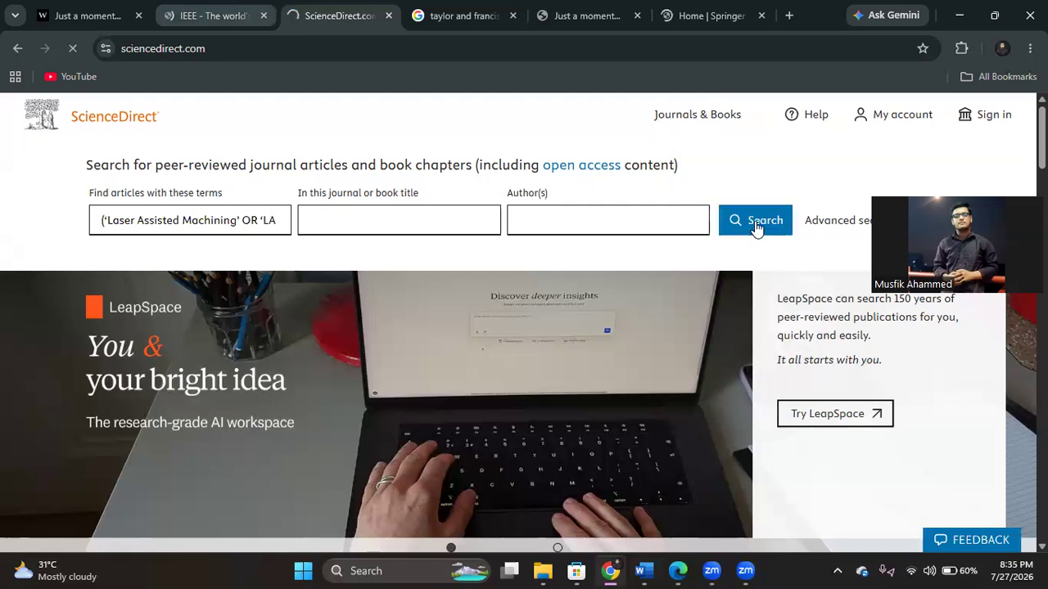
# - Search all IEEE sites with the Boolean query beginning ('Machine Learning' OR 'ML') AND ('Surface Roughness') AND ('Prediction')
pyautogui.hotkey('ctrl', 'shift', 'Tab')
pyautogui.click(920, 170)
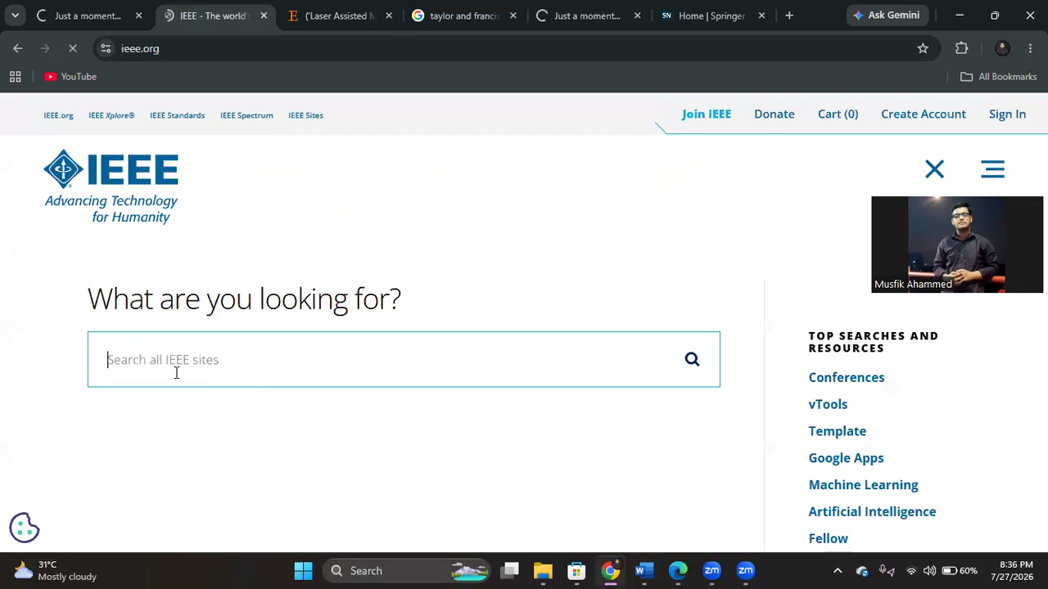
pyautogui.hotkey('ctrl', 'v')
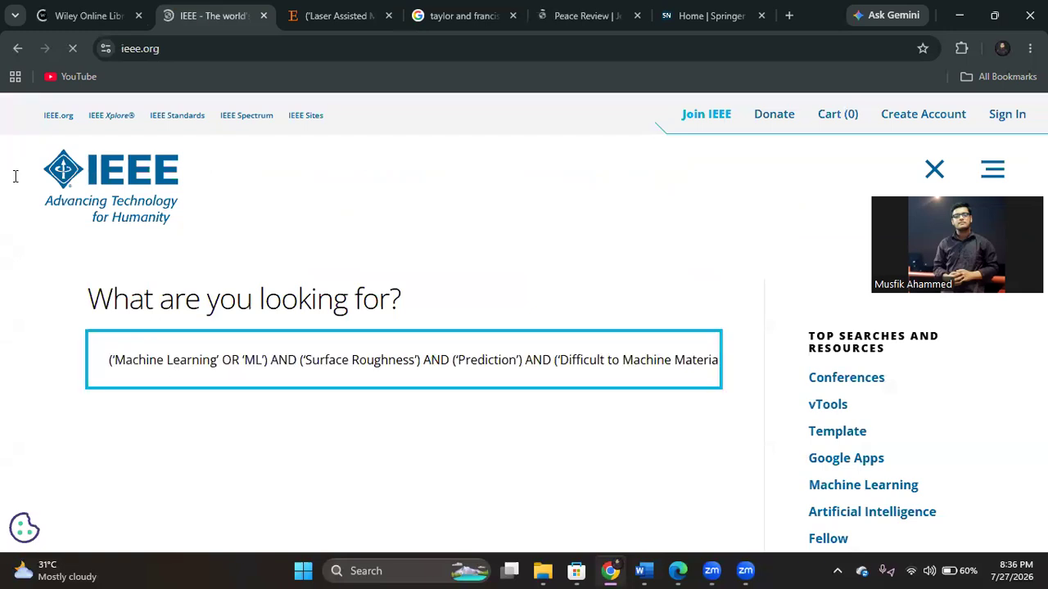
# - Check the Wiley page, then examine the ScienceDirect result count and the refinement filters down to access type
pyautogui.hotkey('ctrl', 'shift', 'Tab')
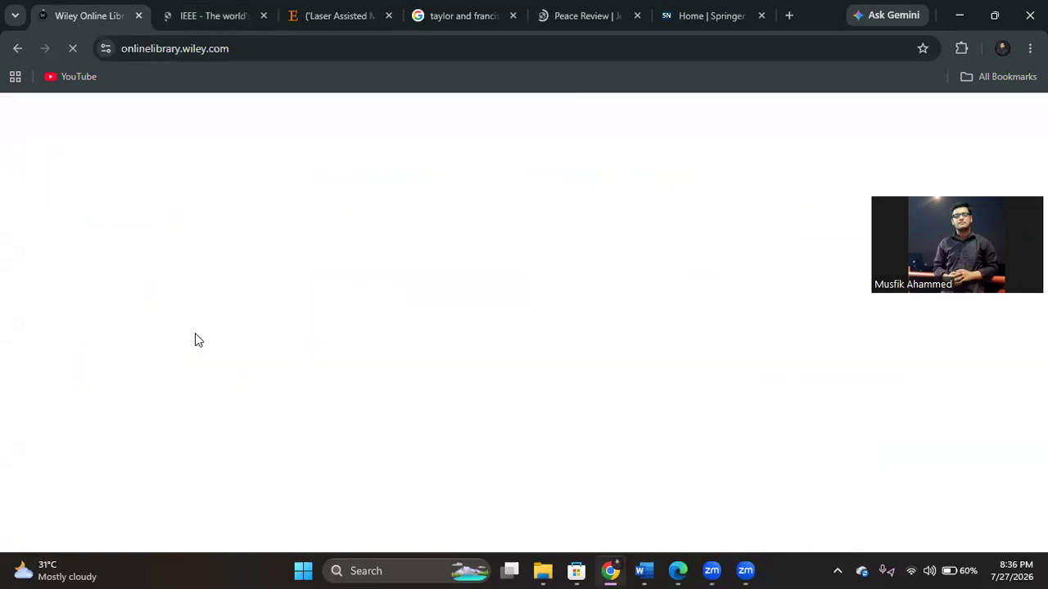
pyautogui.click(326, 26)
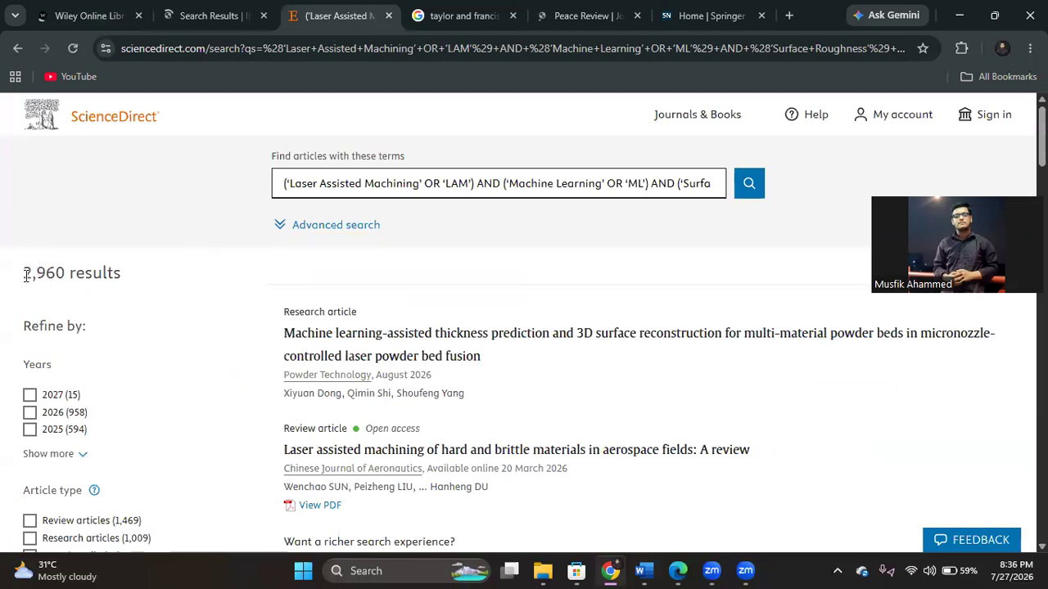
pyautogui.doubleClick(61, 274)
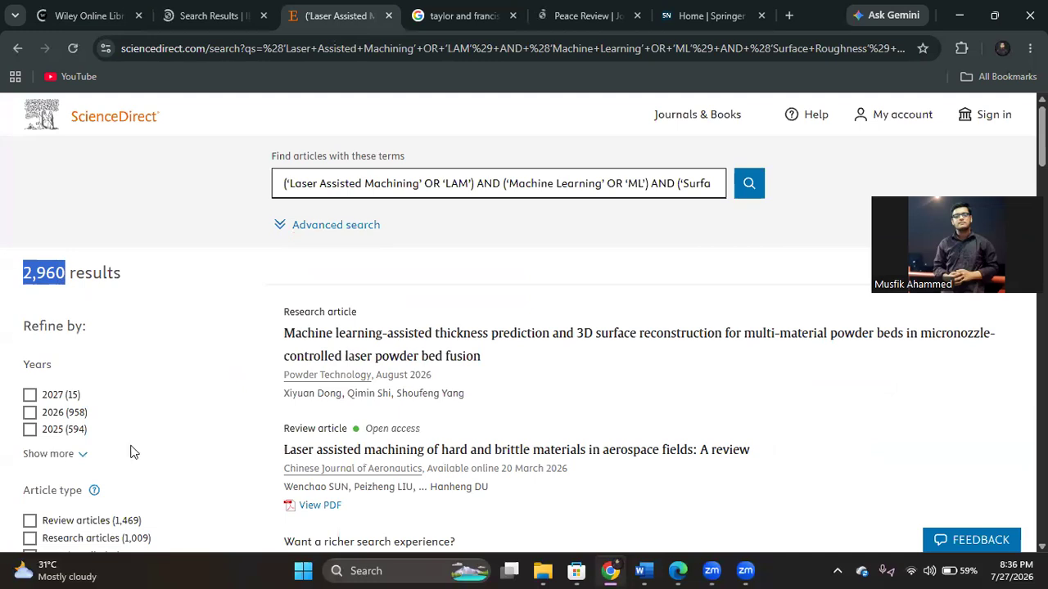
pyautogui.scroll(-7, 134, 453)
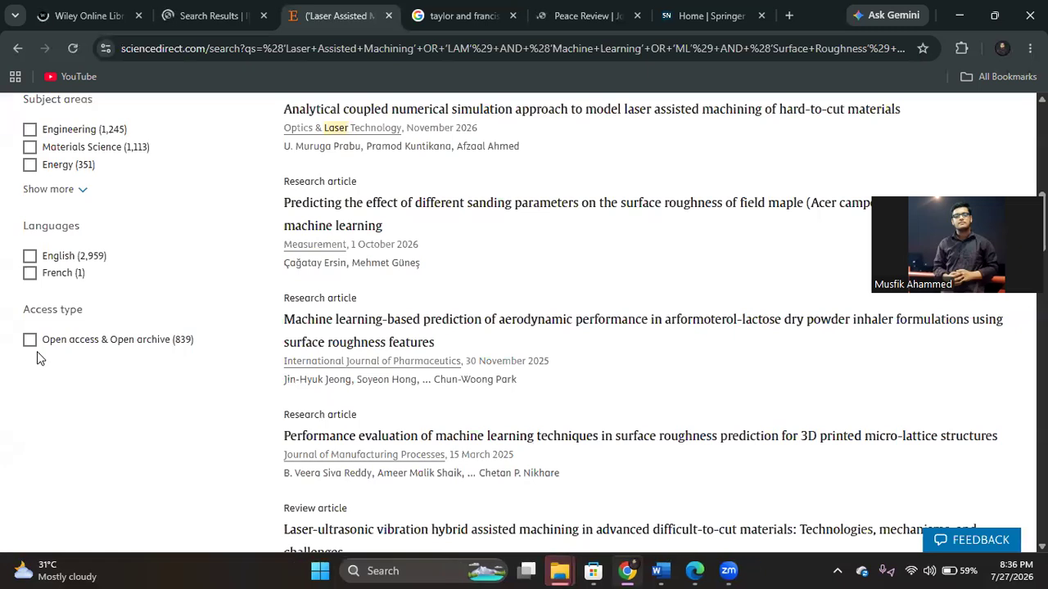
# - Restrict the ScienceDirect results to open access and open archive articles, and browse the filtered list
pyautogui.click(194, 344)
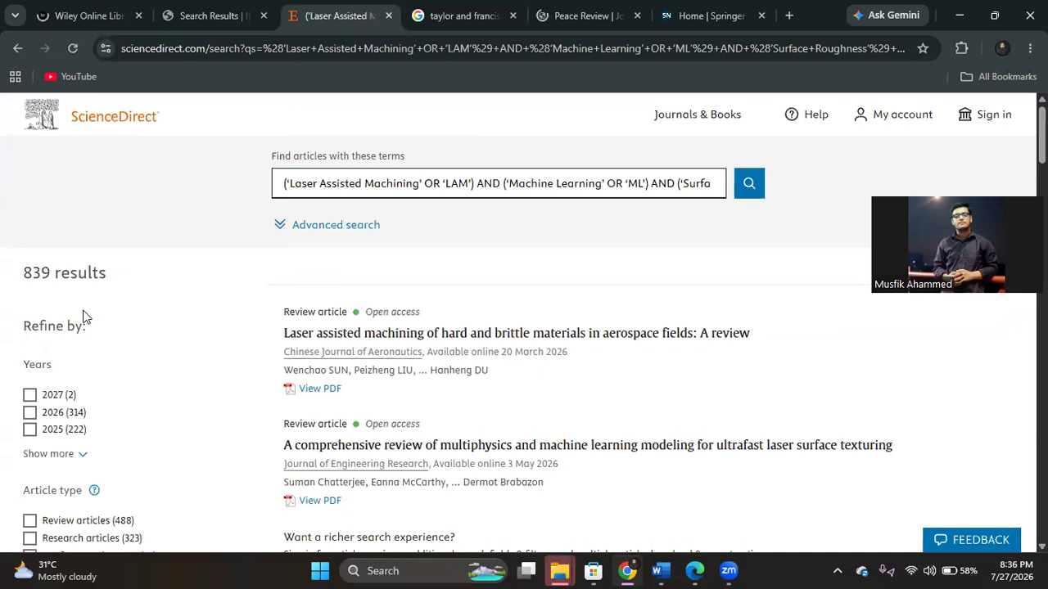
pyautogui.scroll(-2, 83, 317)
pyautogui.scroll(-9, 83, 317)
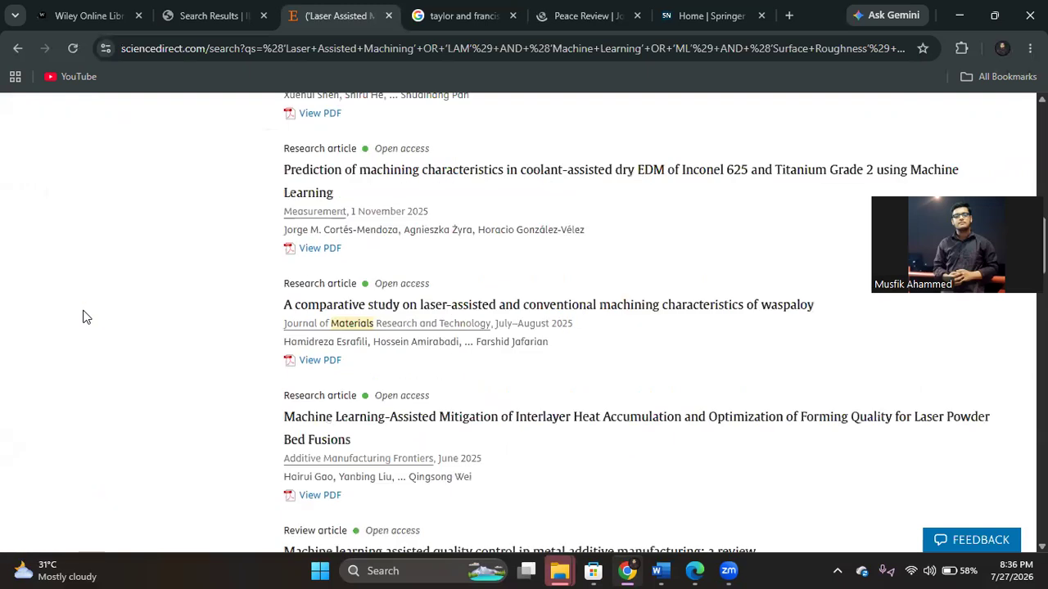
pyautogui.scroll(-6, 82, 316)
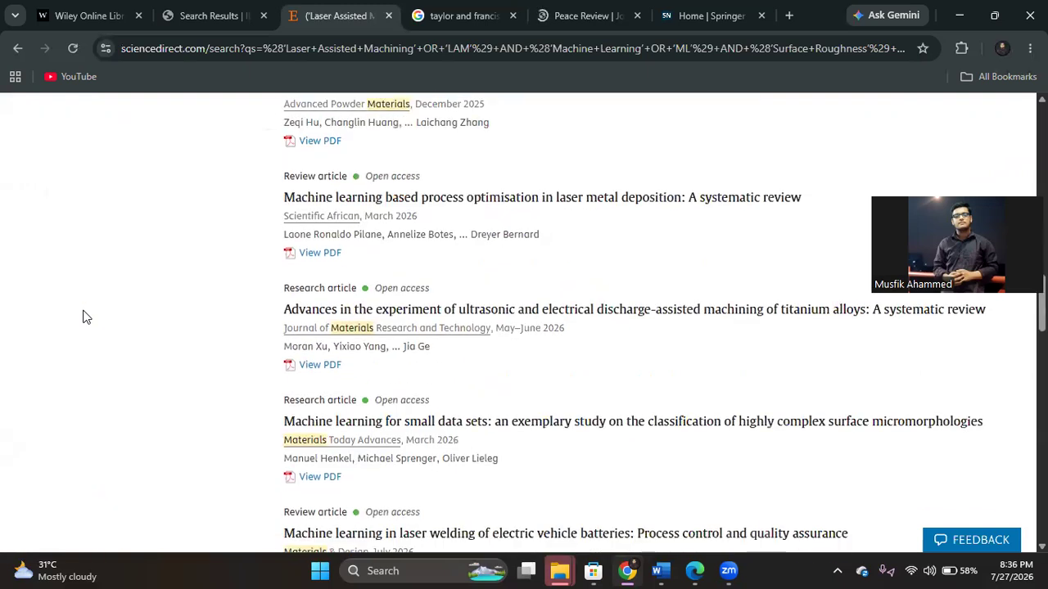
pyautogui.scroll(-5, 82, 316)
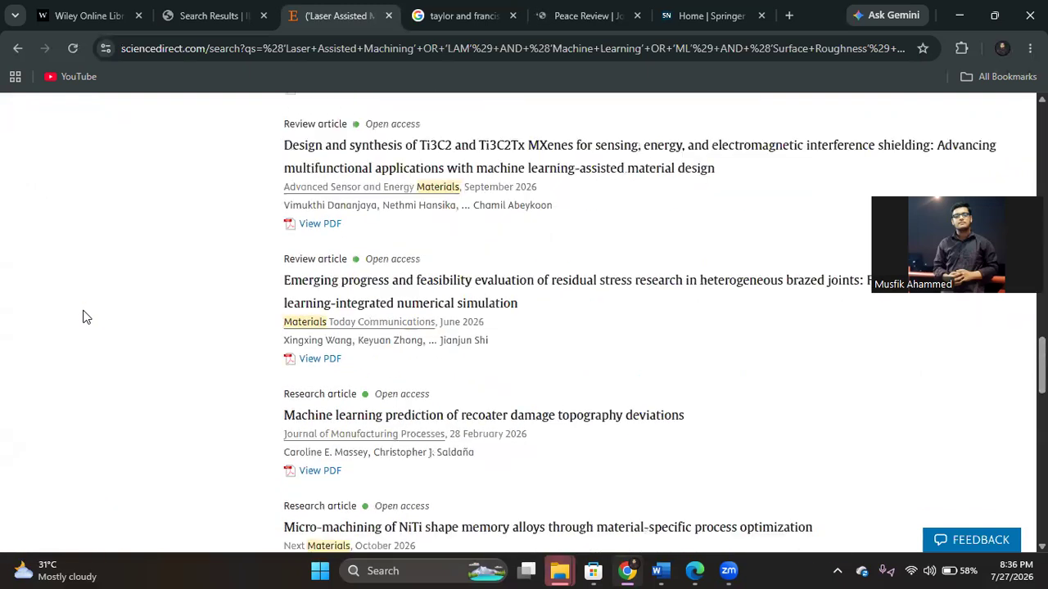
pyautogui.scroll(5, 83, 317)
pyautogui.scroll(5, 82, 317)
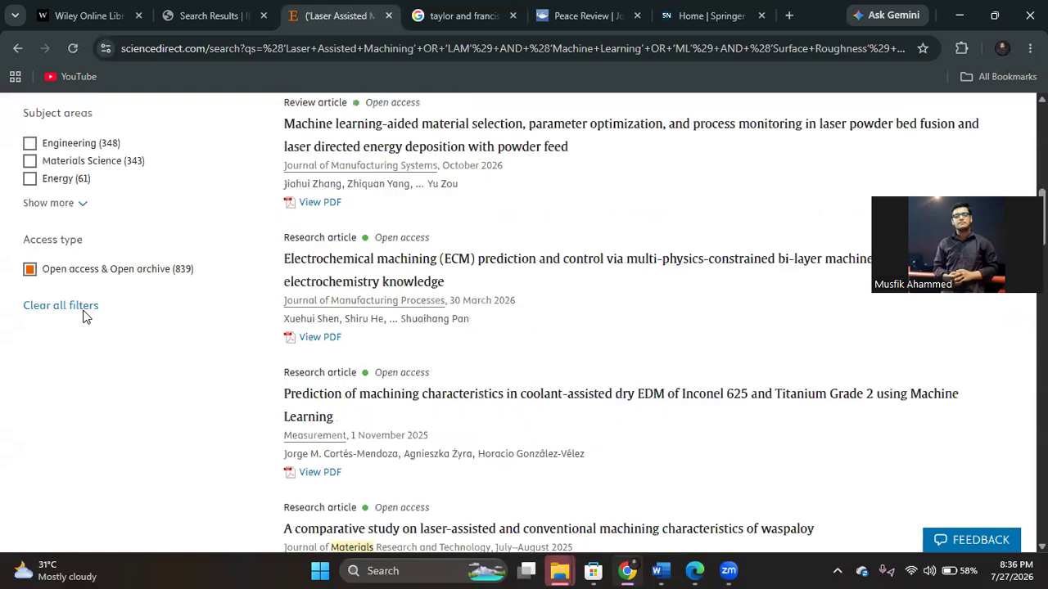
pyautogui.scroll(1, 85, 318)
pyautogui.scroll(1, 85, 317)
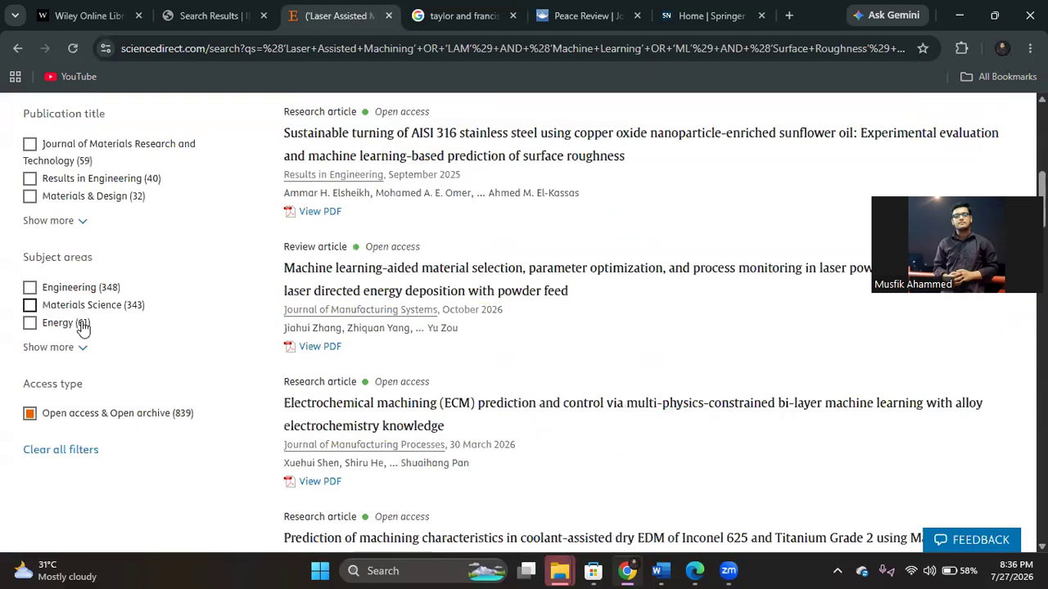
# - Check the year and access filters against the result list, and limit the article type to review articles
pyautogui.click(31, 416)
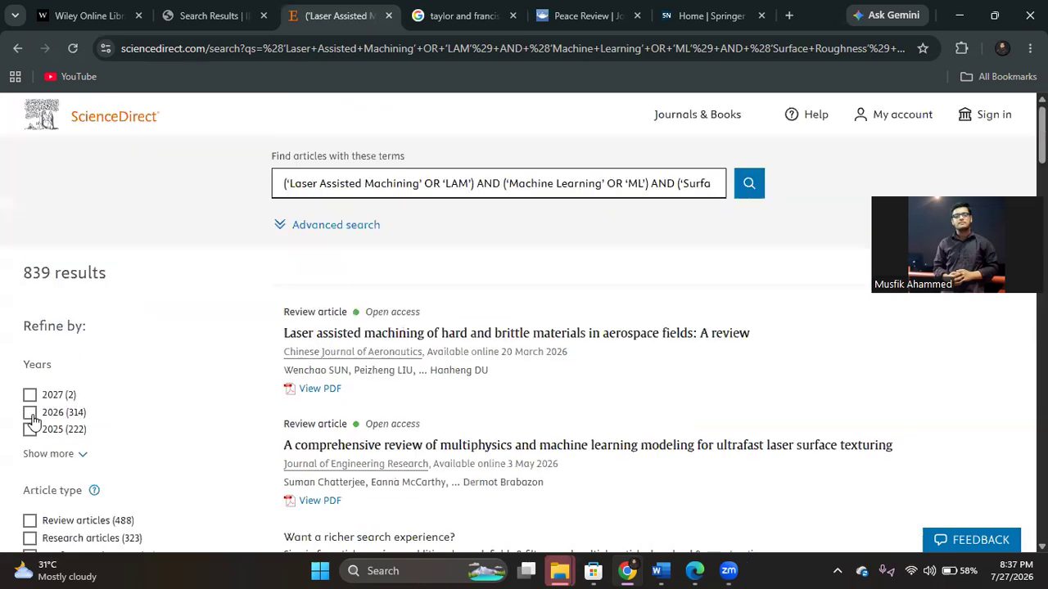
pyautogui.scroll(-1, 361, 363)
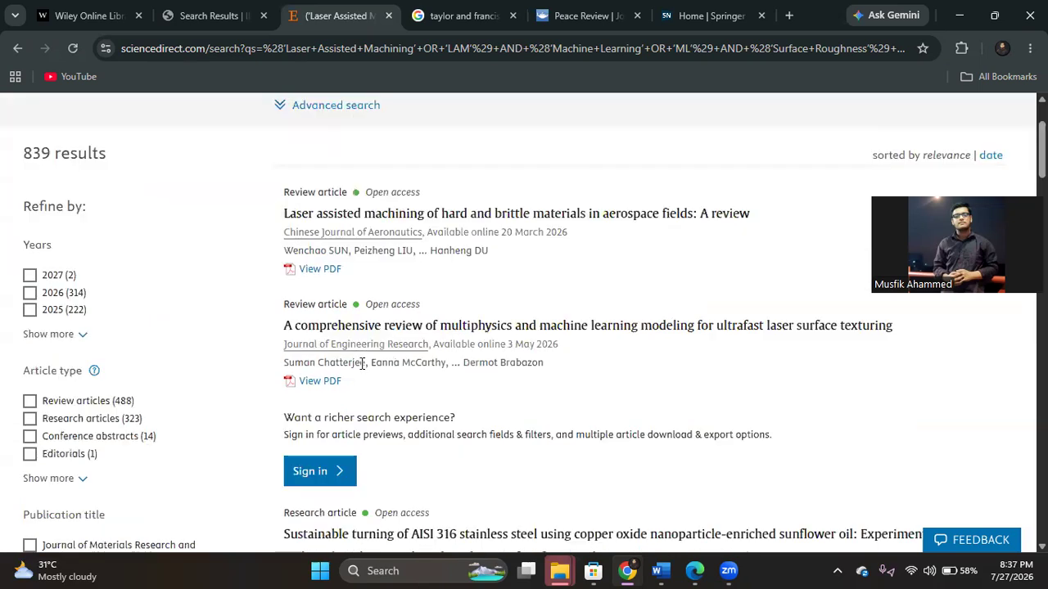
pyautogui.scroll(-5, 362, 364)
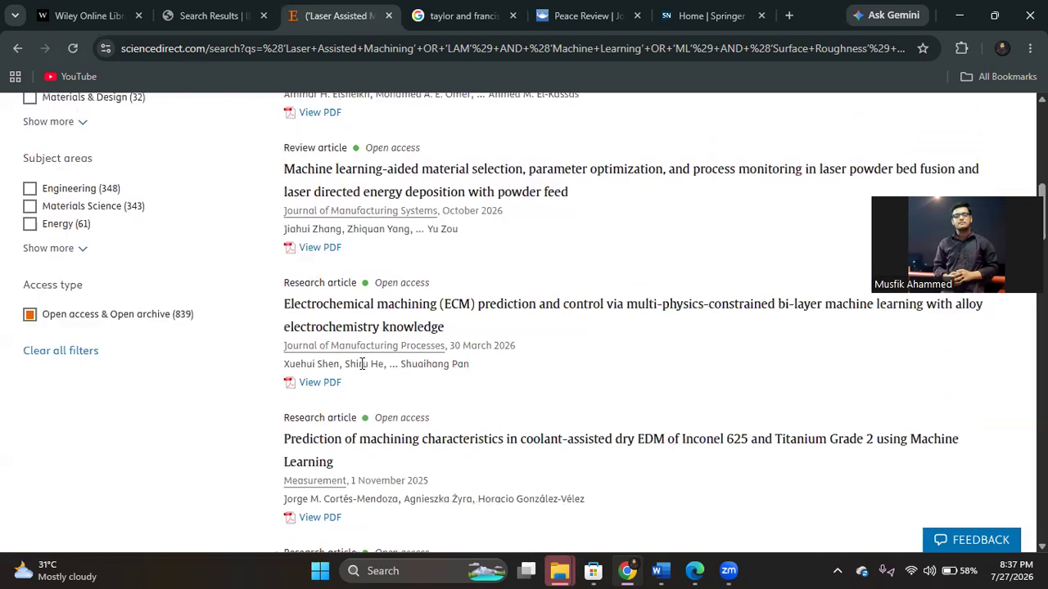
pyautogui.scroll(6, 356, 287)
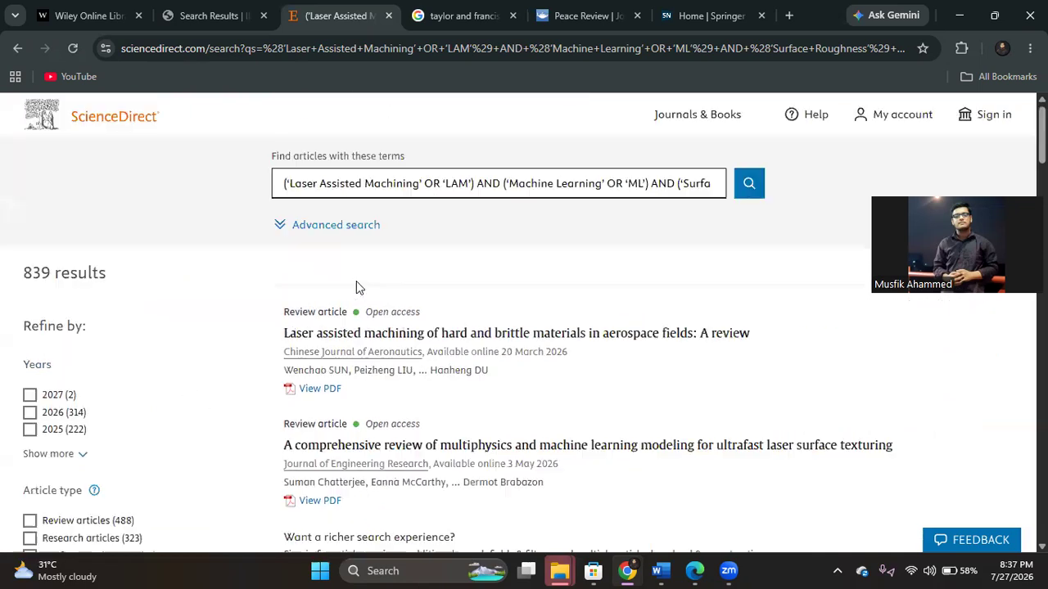
pyautogui.scroll(-3, 169, 320)
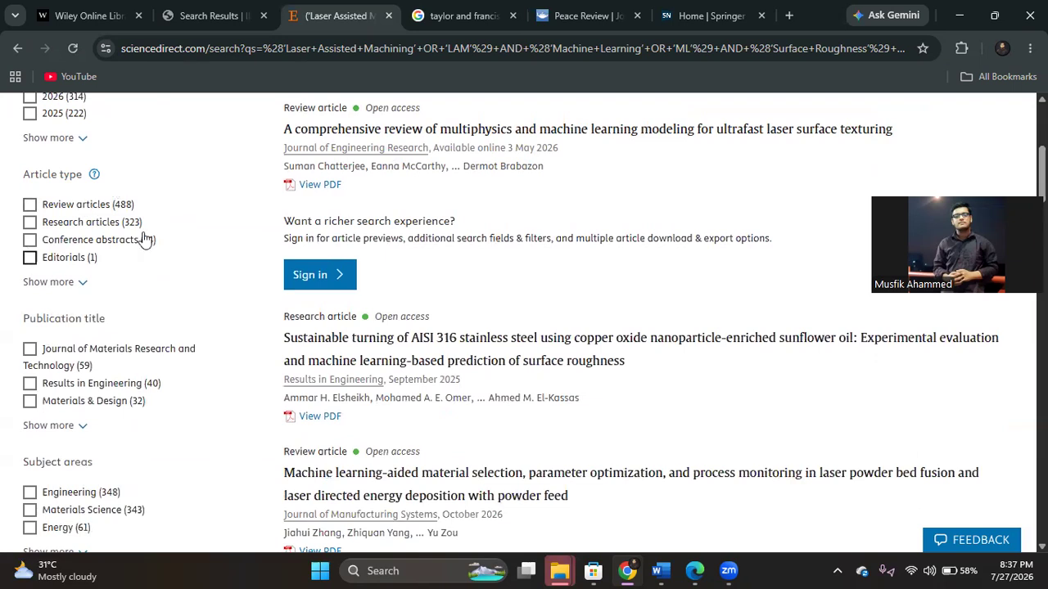
pyautogui.click(28, 209)
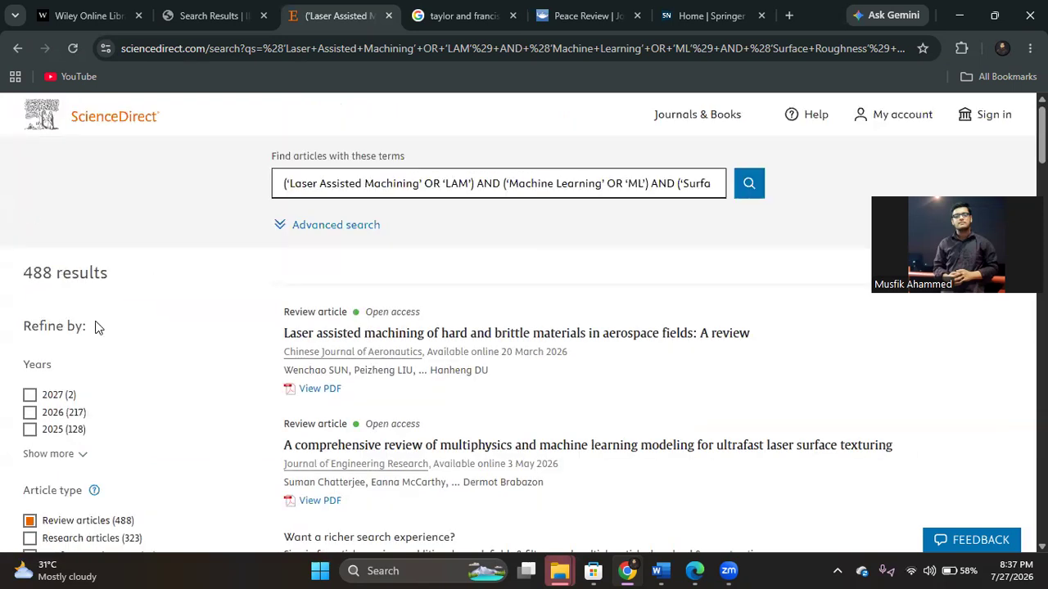
# - Expand the full list of publication years and filter the results to every year from 2021 through 2027
pyautogui.scroll(-1, 95, 327)
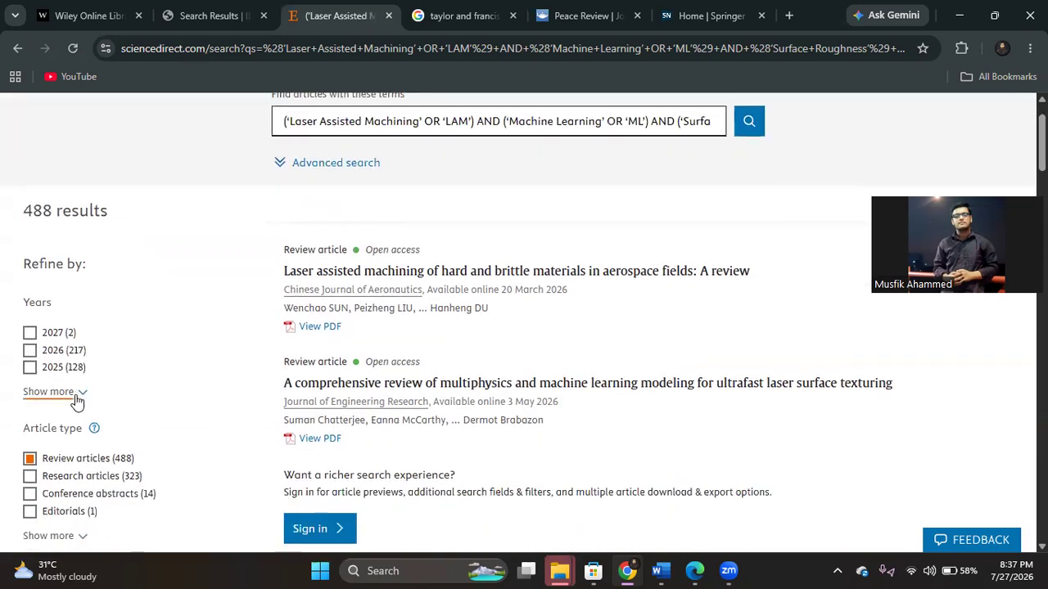
pyautogui.click(76, 391)
pyautogui.scroll(-1, 77, 401)
pyautogui.scroll(-2, 76, 400)
pyautogui.scroll(1, 35, 392)
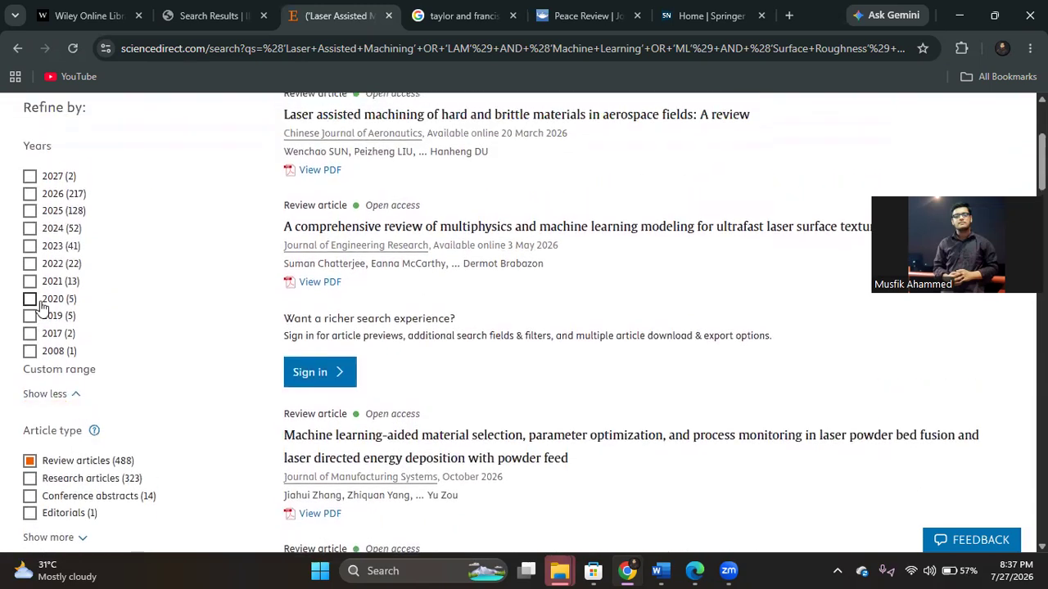
pyautogui.click(29, 178)
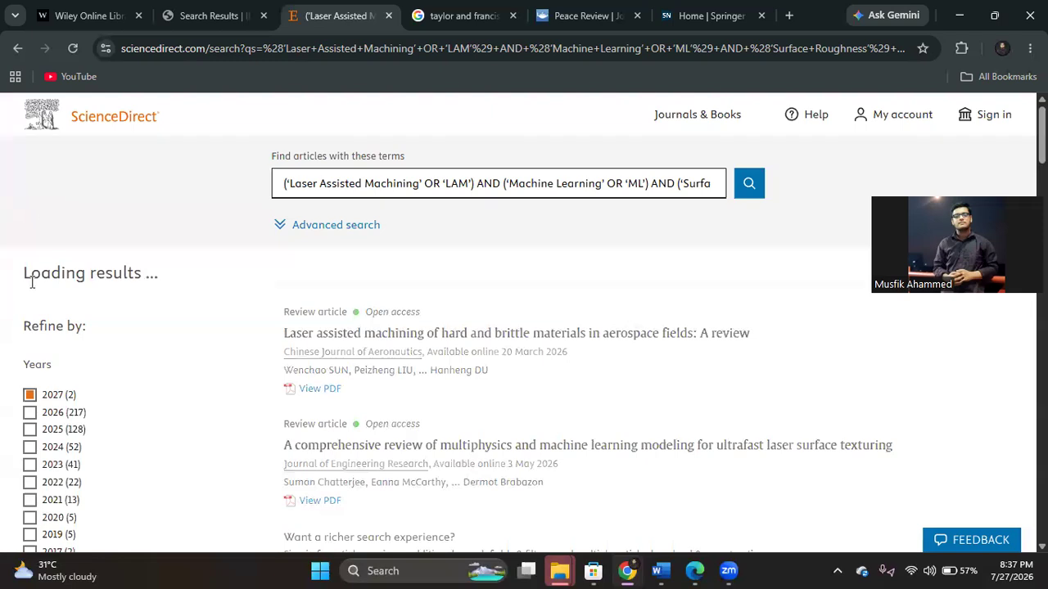
pyautogui.click(29, 413)
pyautogui.click(29, 396)
pyautogui.click(30, 394)
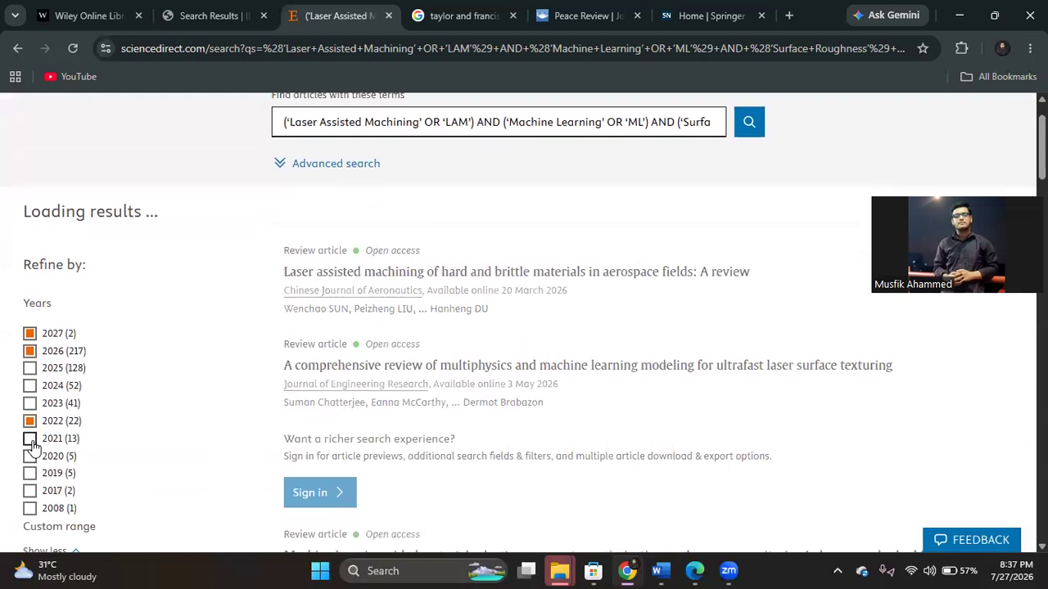
pyautogui.click(30, 439)
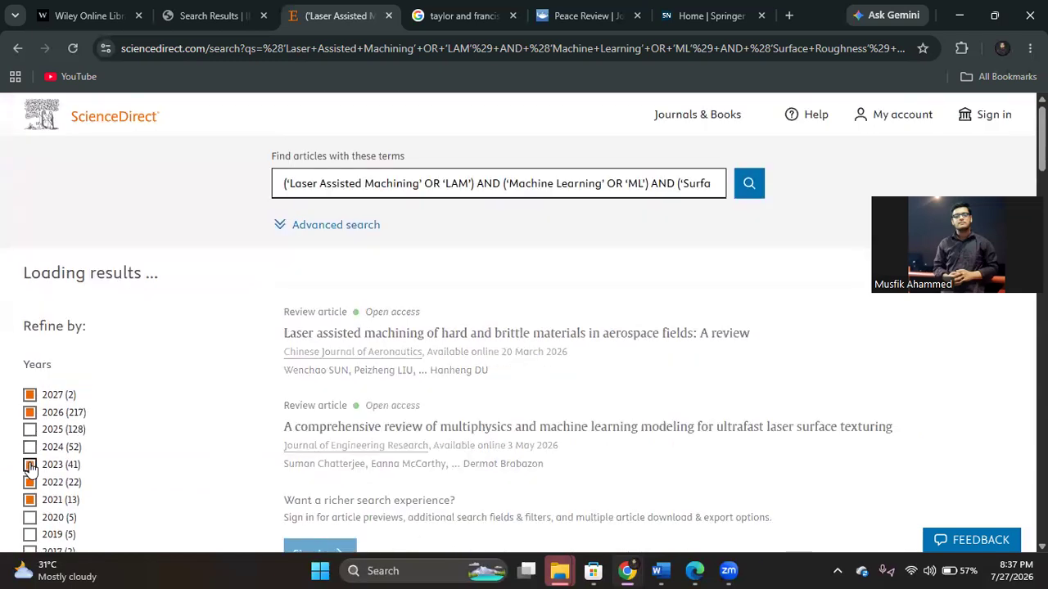
pyautogui.click(30, 447)
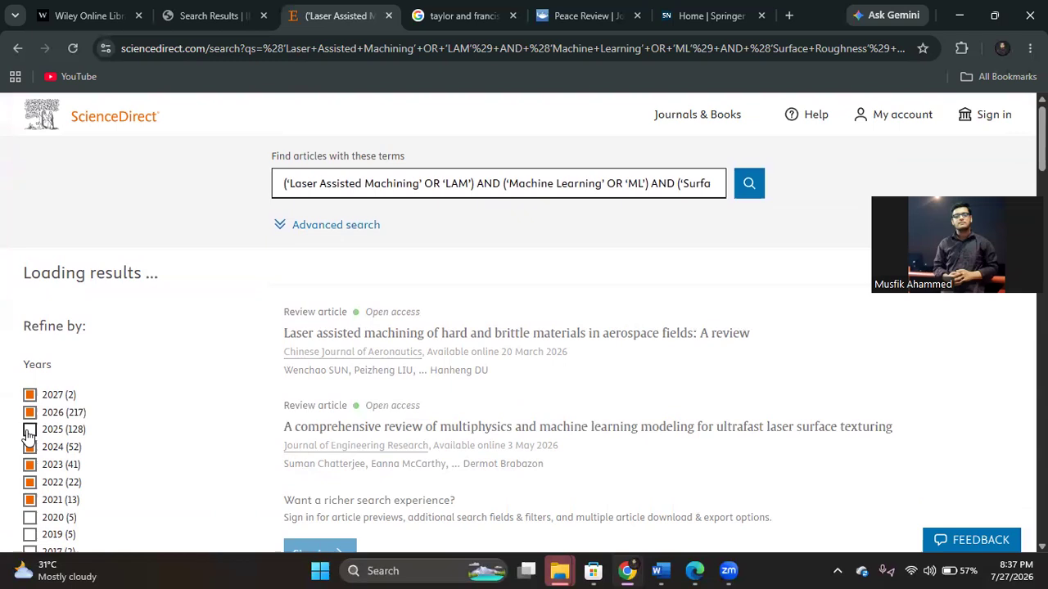
pyautogui.click(30, 429)
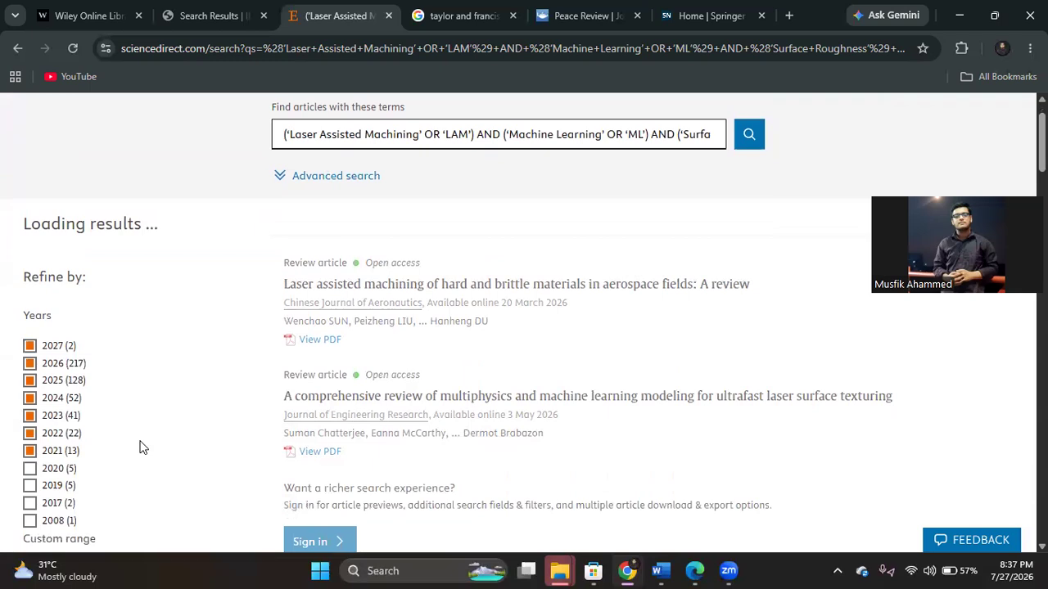
pyautogui.scroll(-1, 143, 448)
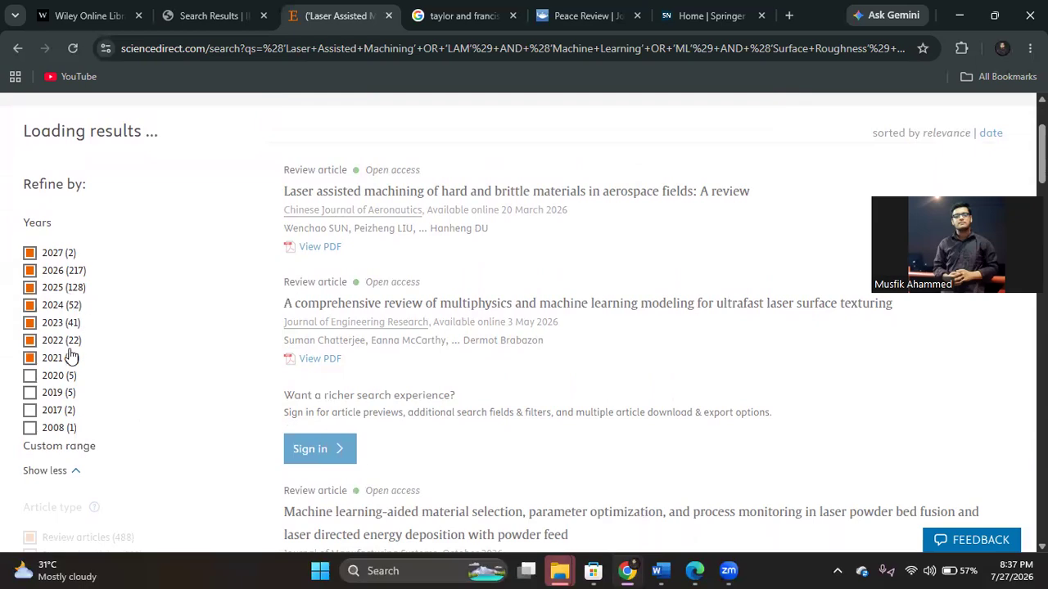
pyautogui.scroll(-10, 68, 364)
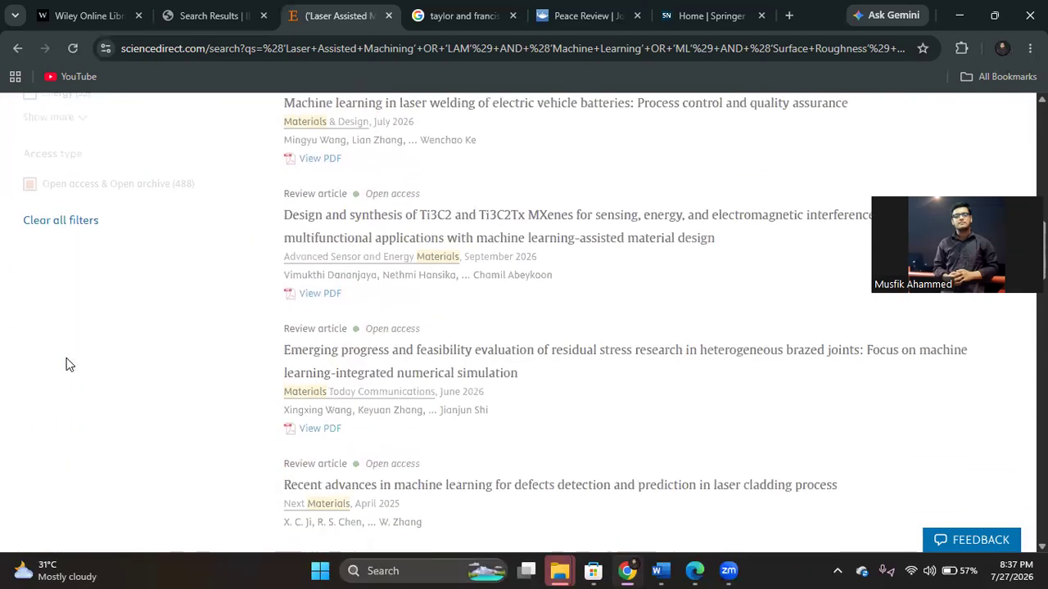
pyautogui.scroll(8, 69, 365)
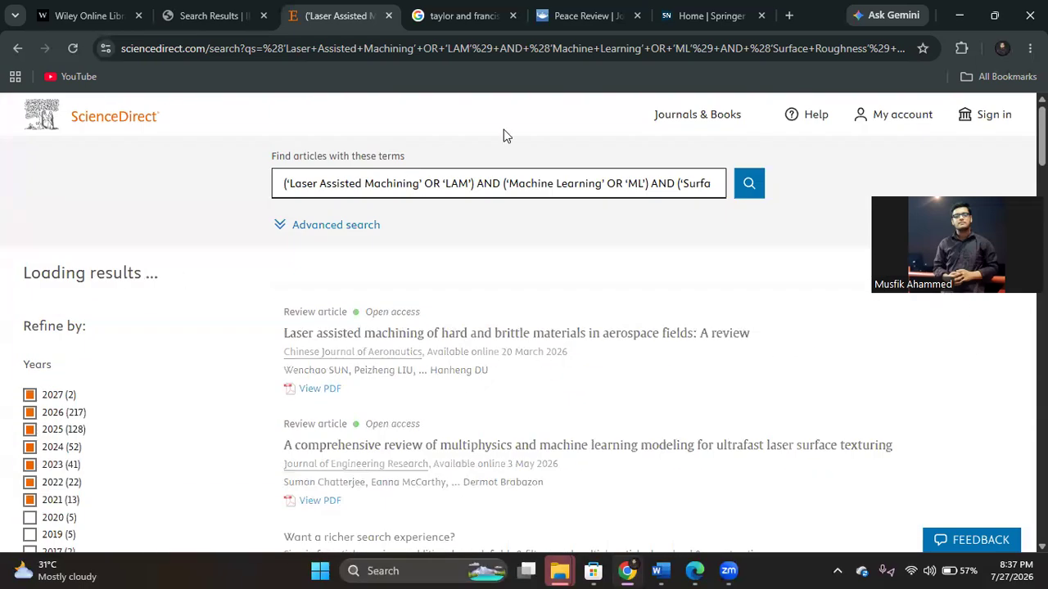
# - Close the Wiley, IEEE, Google, Peace Review and Springer pages, keeping only the ScienceDirect results open
pyautogui.click(92, 17)
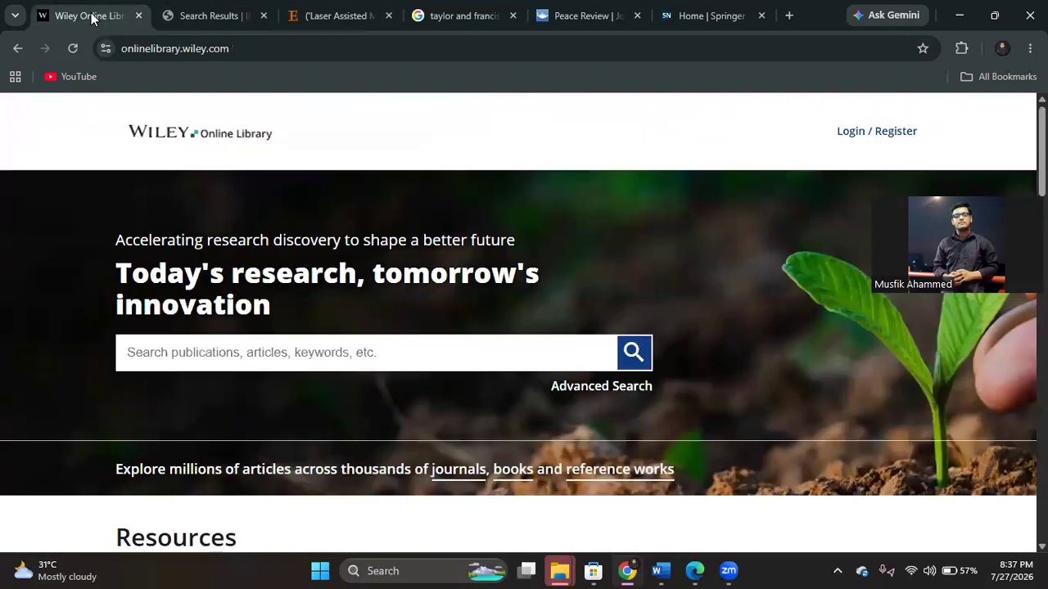
pyautogui.click(138, 15)
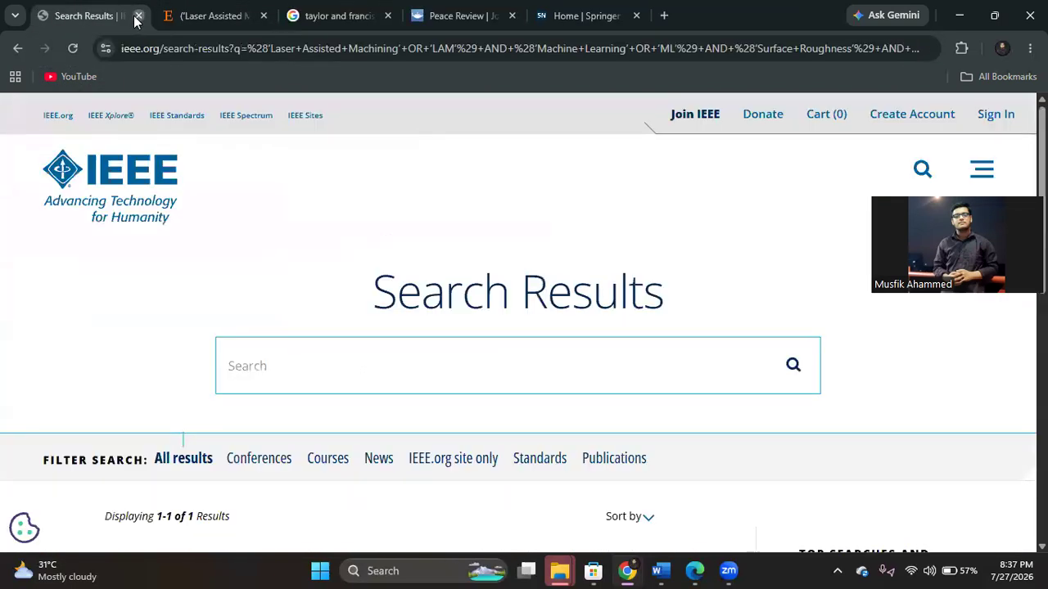
pyautogui.click(137, 15)
pyautogui.middleClick(152, 17)
pyautogui.middleClick(152, 16)
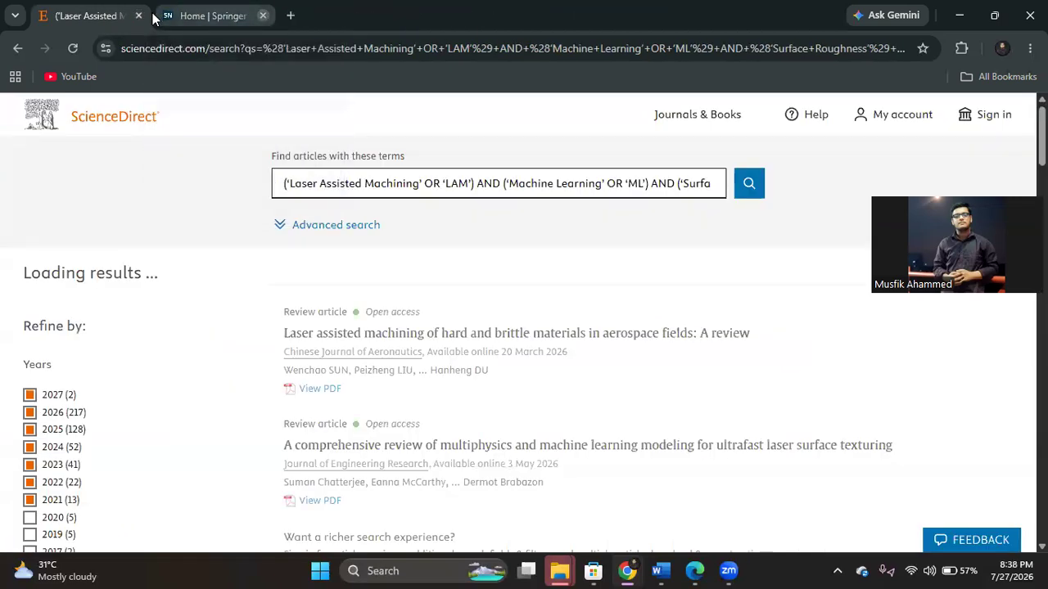
pyautogui.middleClick(152, 17)
# - Rerun the Boolean query as an advanced search limited to the years 2021-2026
pyautogui.scroll(-3, 227, 223)
pyautogui.scroll(5, 227, 222)
pyautogui.click(314, 238)
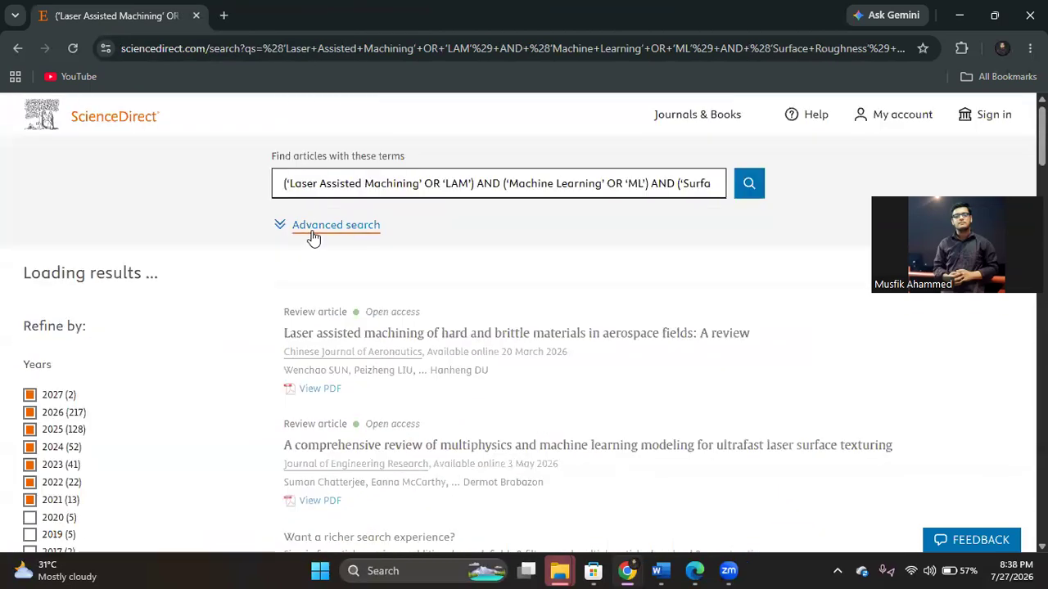
pyautogui.scroll(-3, 399, 368)
pyautogui.scroll(-1, 400, 368)
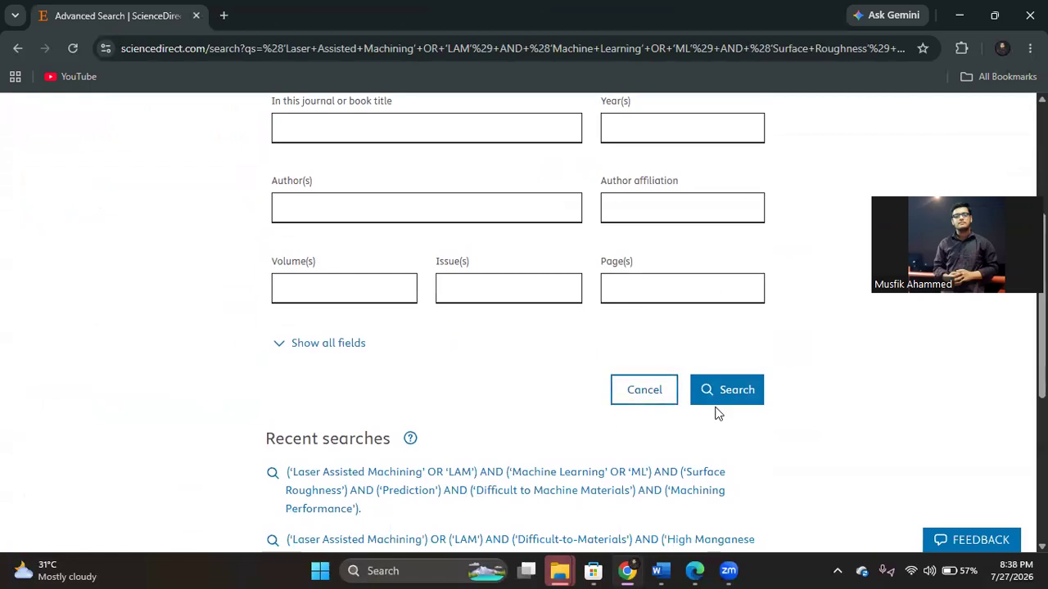
pyautogui.scroll(3, 716, 412)
pyautogui.scroll(-2, 715, 411)
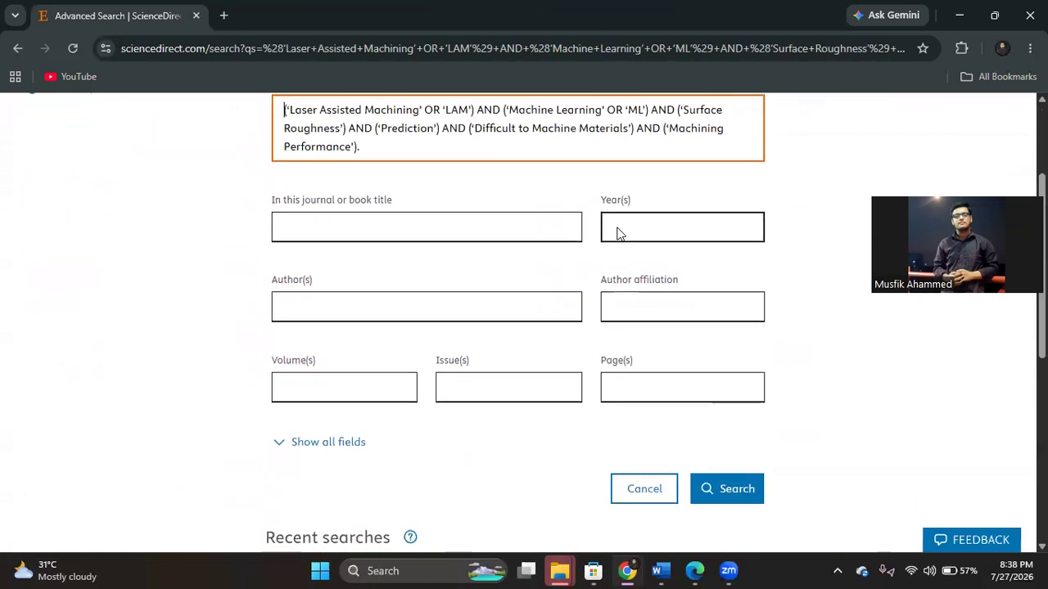
pyautogui.click(621, 232)
pyautogui.write('2021-2026')
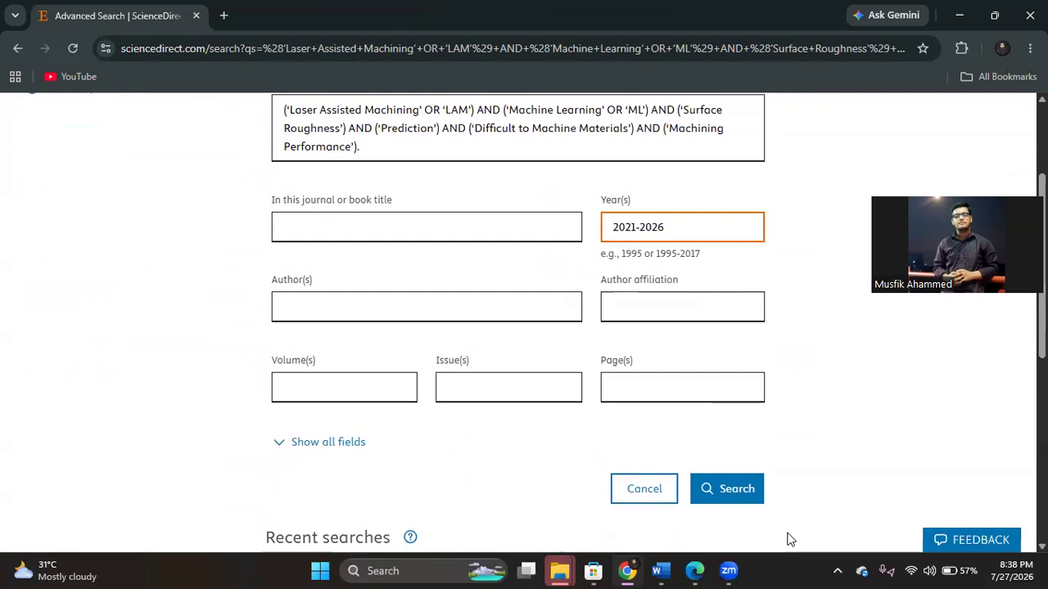
pyautogui.click(730, 496)
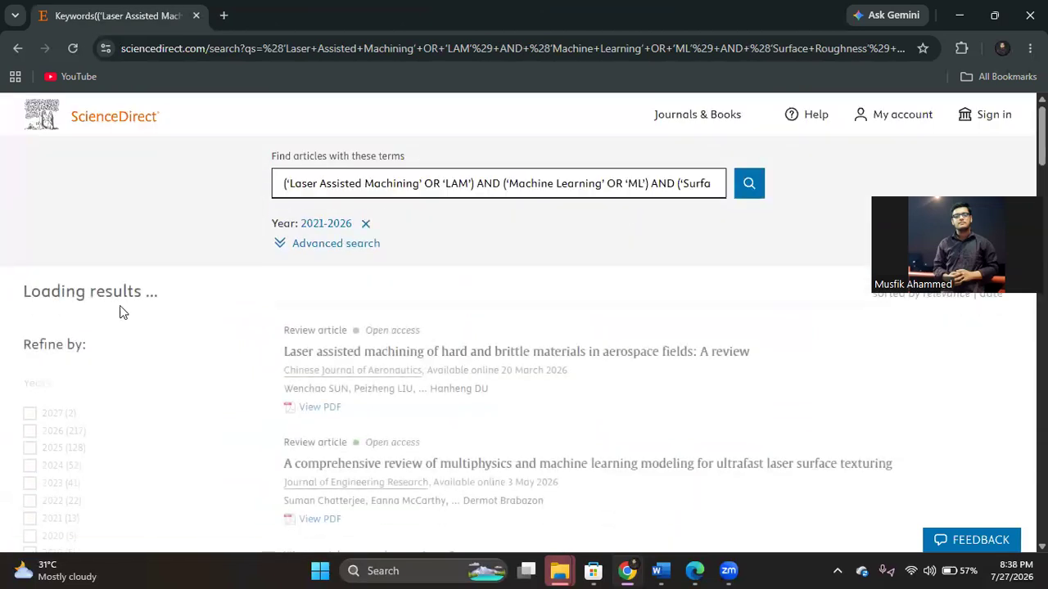
# - Check the result list and refinement filters of the year-limited search through to the end of the page
pyautogui.scroll(-1, 119, 311)
pyautogui.scroll(-1, 119, 311)
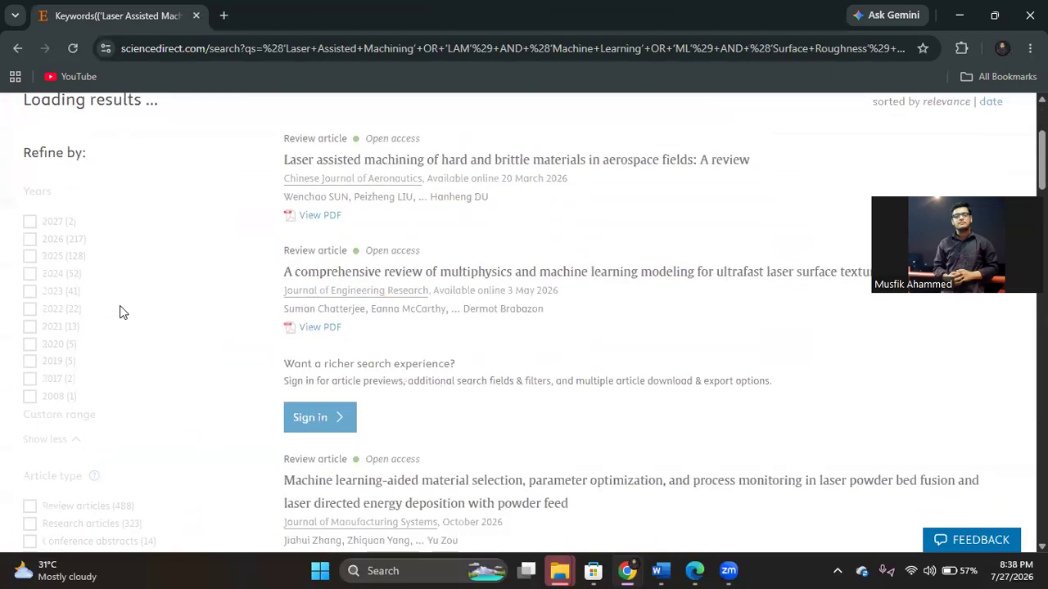
pyautogui.scroll(2, 120, 306)
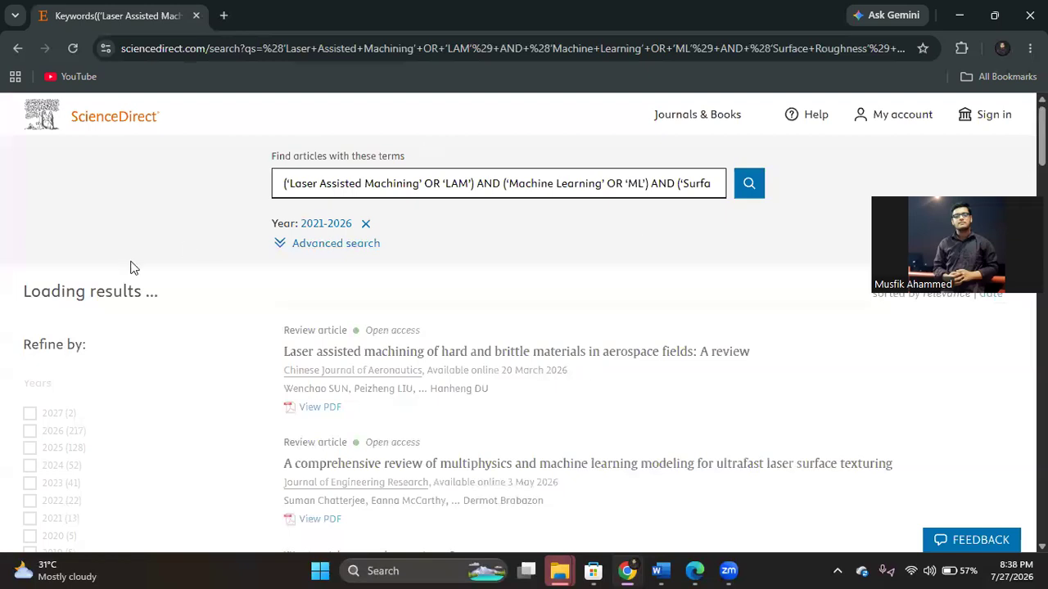
pyautogui.scroll(-7, 131, 268)
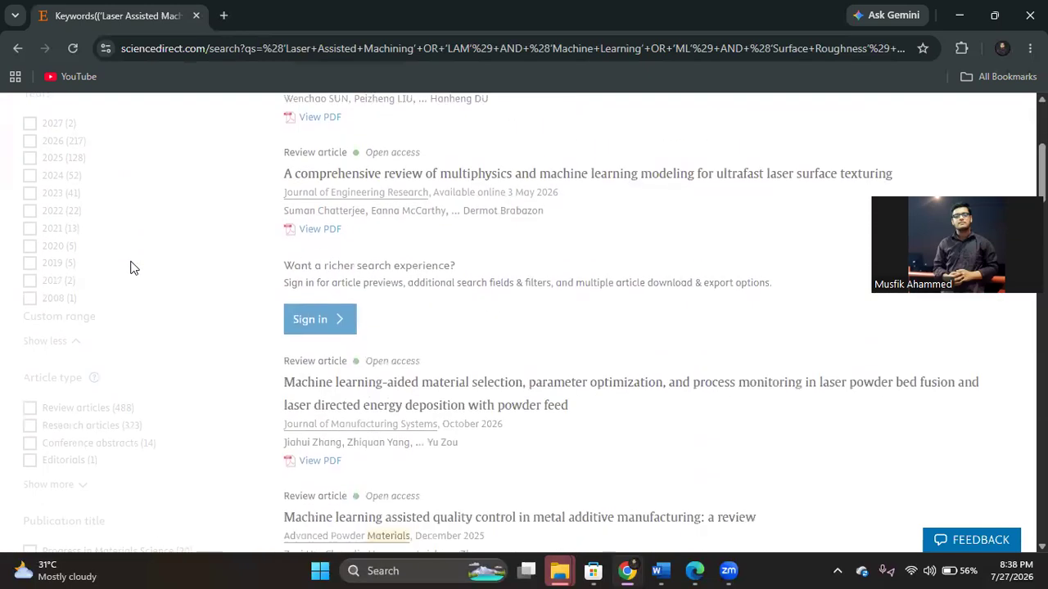
pyautogui.scroll(-20, 131, 268)
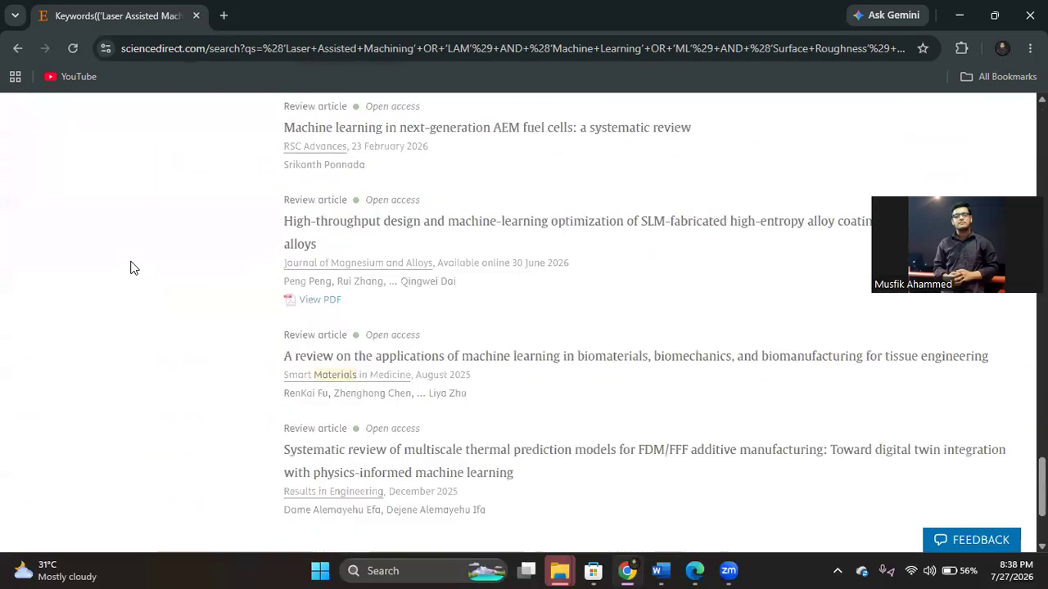
pyautogui.scroll(20, 131, 268)
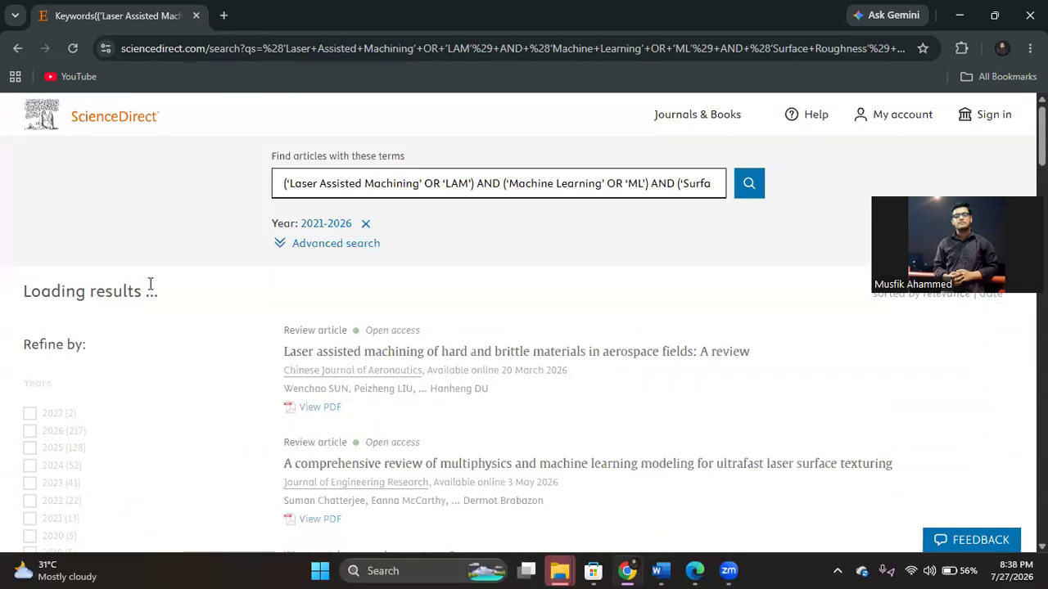
# - Check the result total of the 2021-2026 search against the Boolean query that produced it
pyautogui.moveTo(134, 296); pyautogui.dragTo(162, 297)
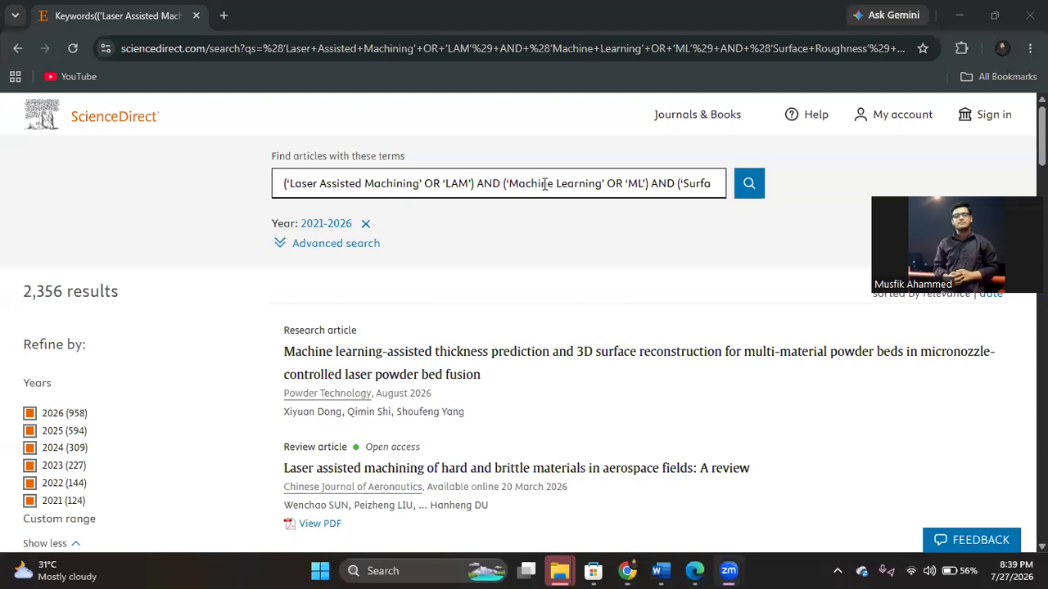
pyautogui.scroll(-1, 156, 275)
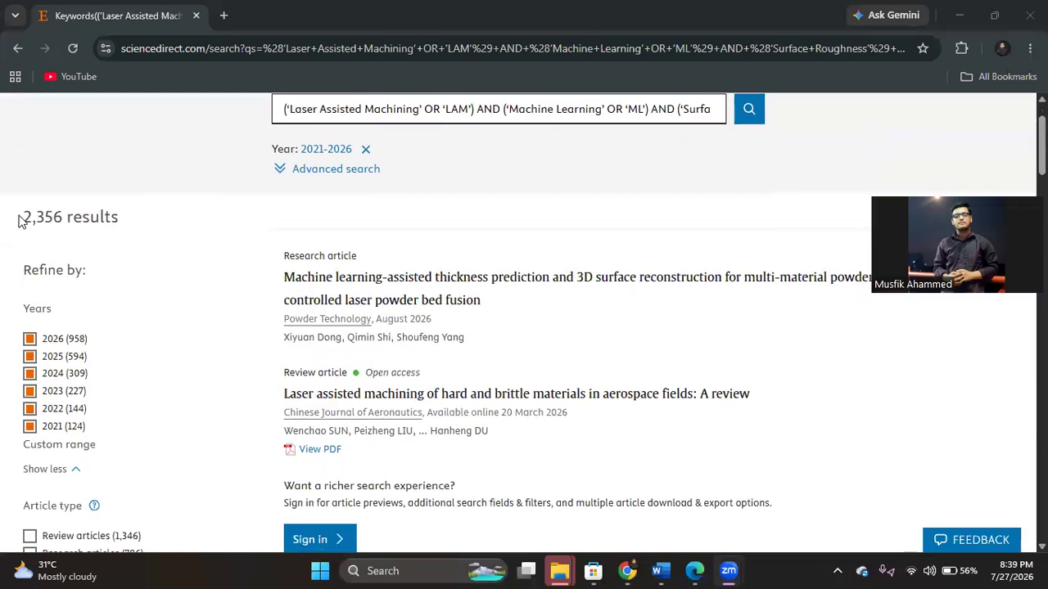
pyautogui.moveTo(18, 217); pyautogui.dragTo(122, 218)
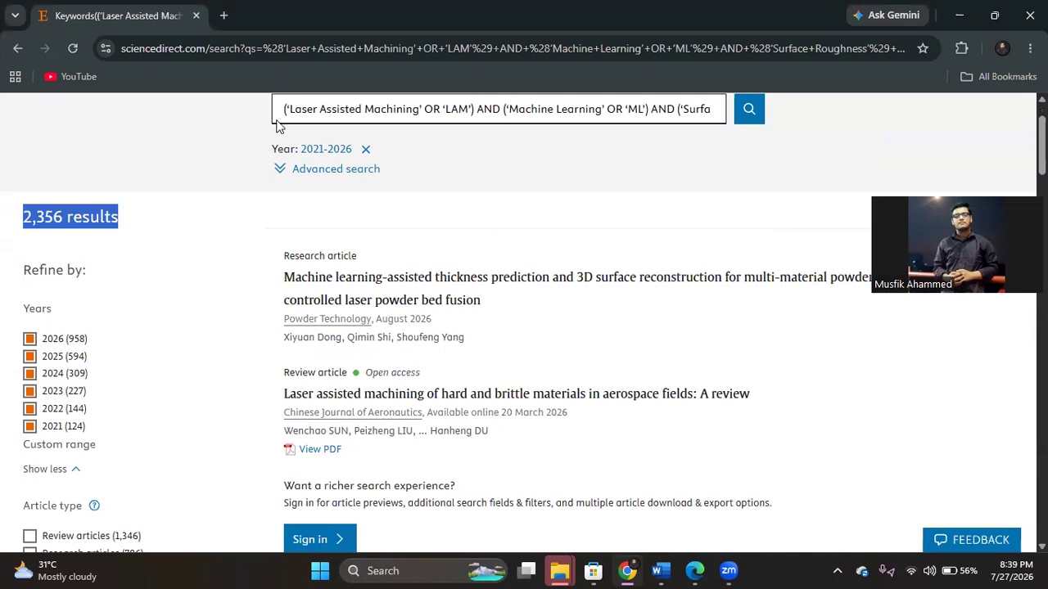
pyautogui.scroll(1, 319, 114)
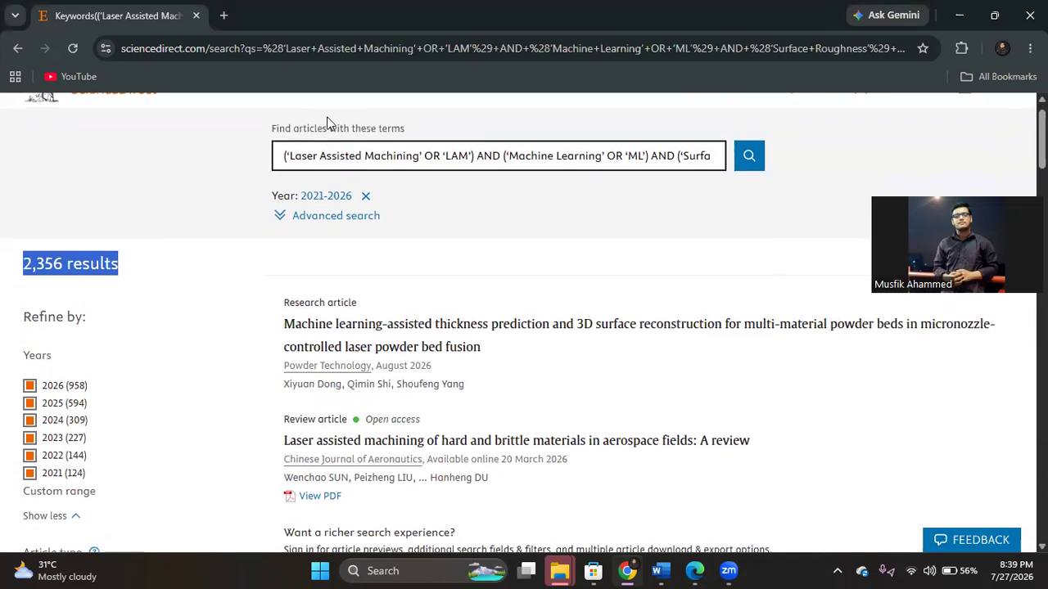
pyautogui.click(333, 160)
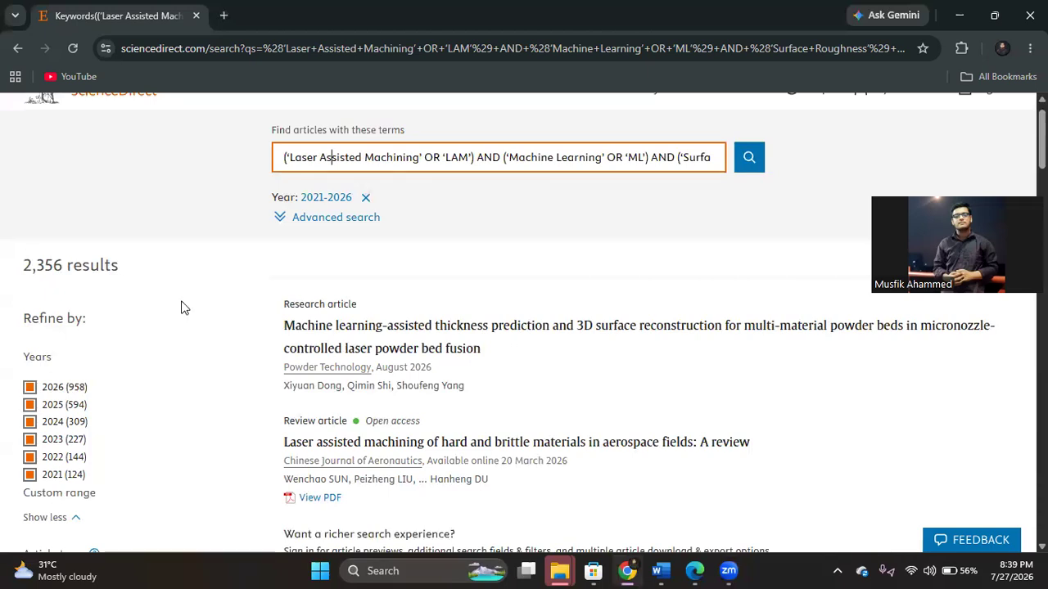
# - Filter the 2021-2026 results to Open access & Open archive and highlight the new result total
pyautogui.scroll(-4, 183, 304)
pyautogui.scroll(-4, 70, 197)
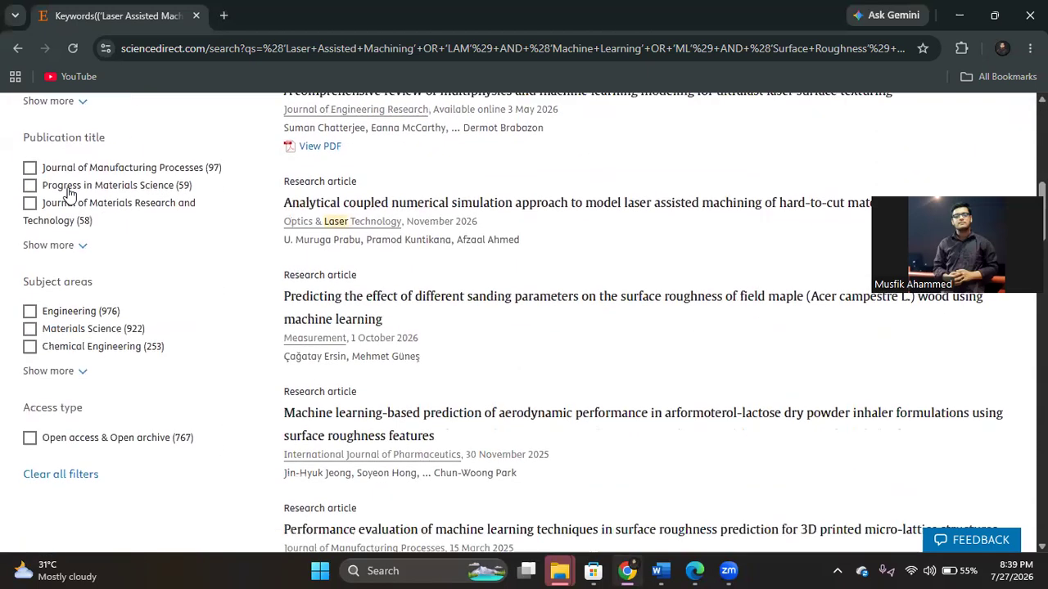
pyautogui.click(29, 403)
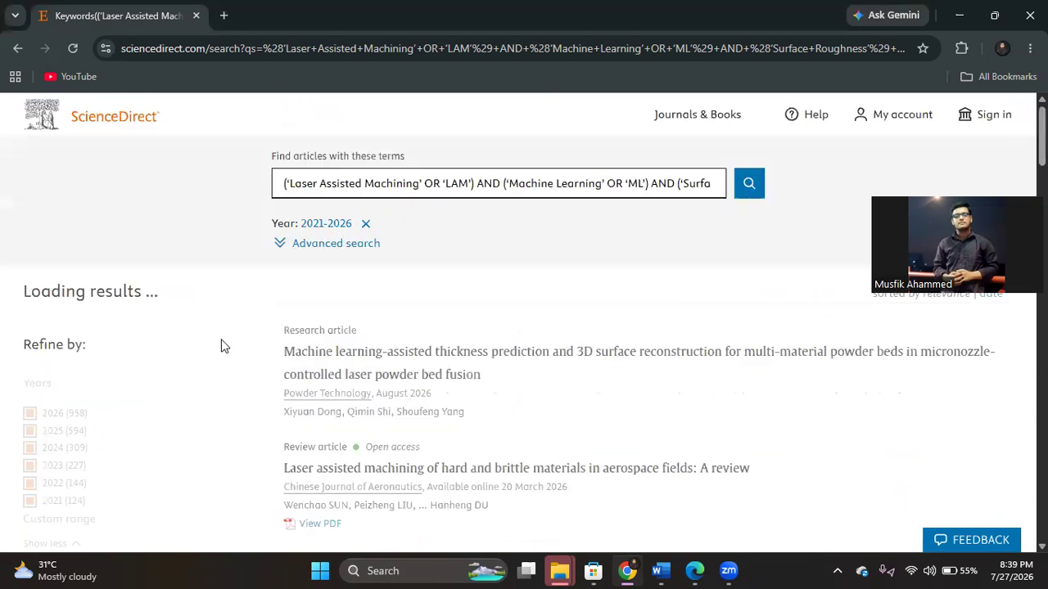
pyautogui.scroll(-1, 221, 345)
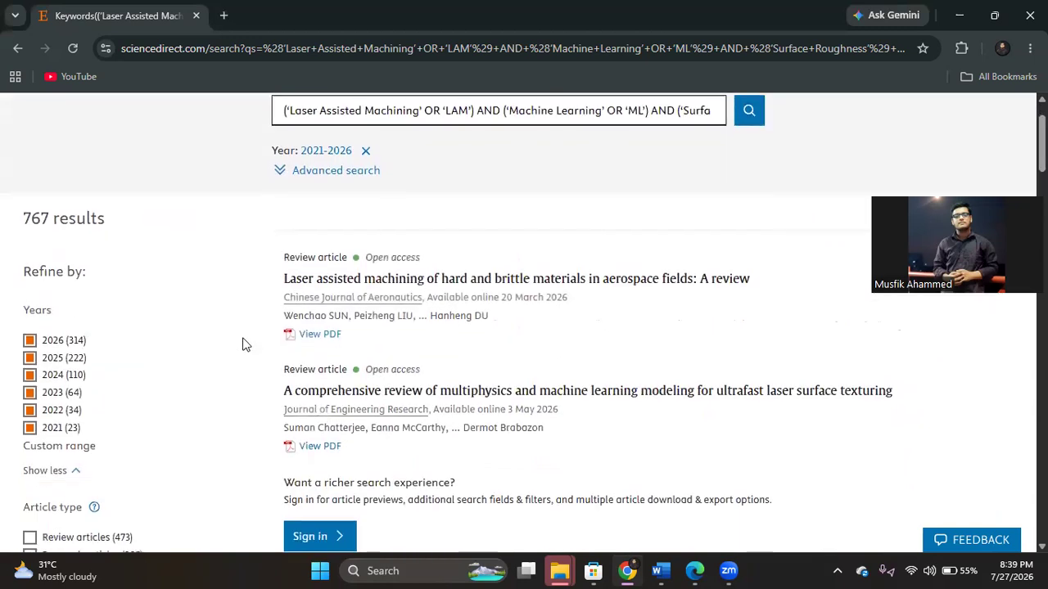
pyautogui.doubleClick(27, 218)
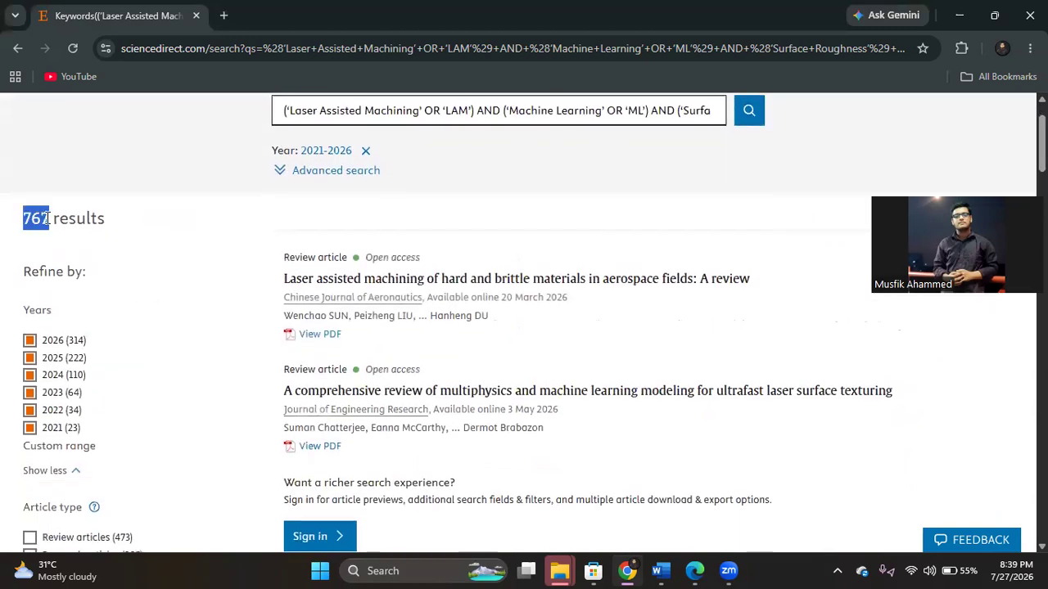
# - Open the PDF of "Laser assisted machining of hard and brittle materials in aerospace fields: A review" in a new tab and switch to it
pyautogui.rightClick(320, 334)
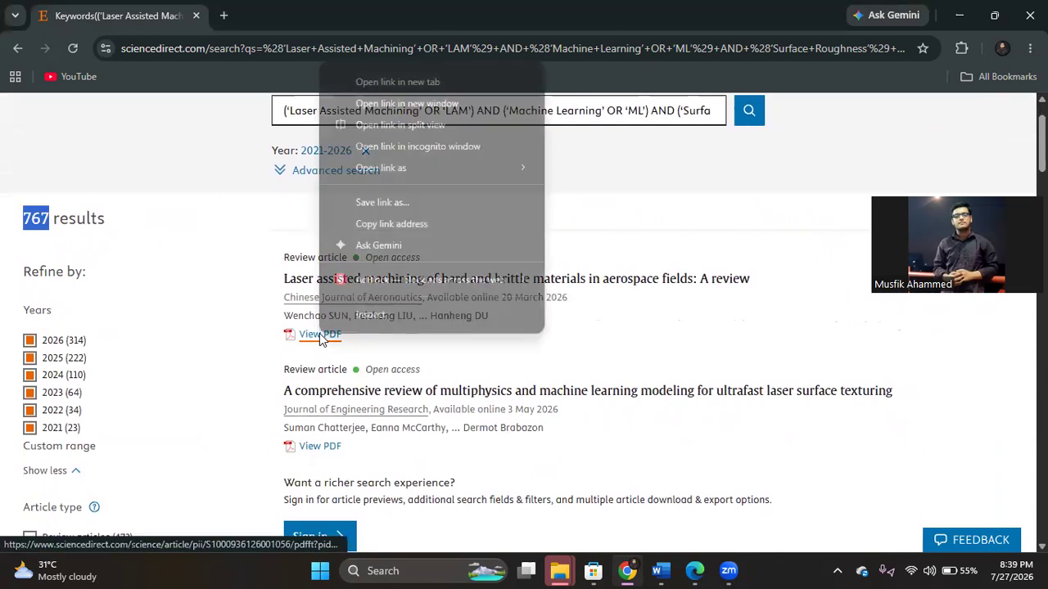
pyautogui.click(396, 91)
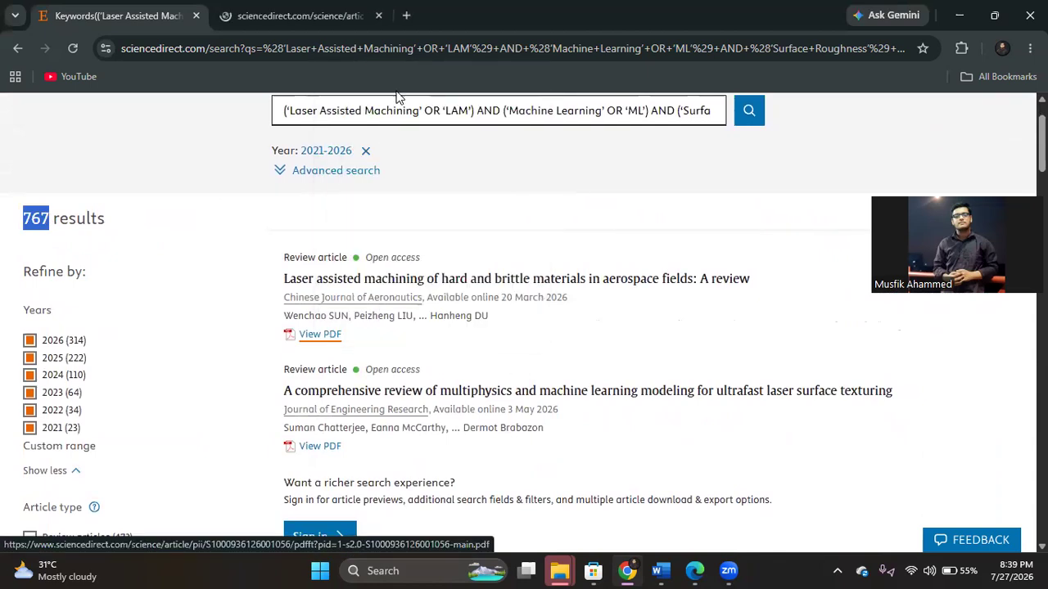
pyautogui.hotkey('ctrl', 'Tab')
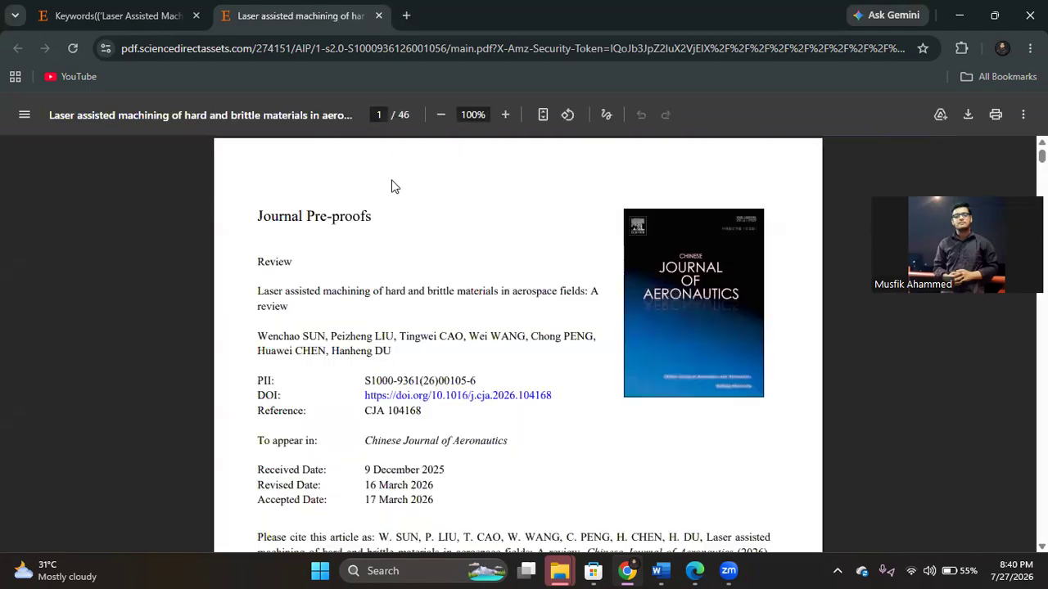
# - Go to the article's title on page 2 of the PDF and highlight its phrase "Laser assisted machining"
pyautogui.scroll(-5, 392, 186)
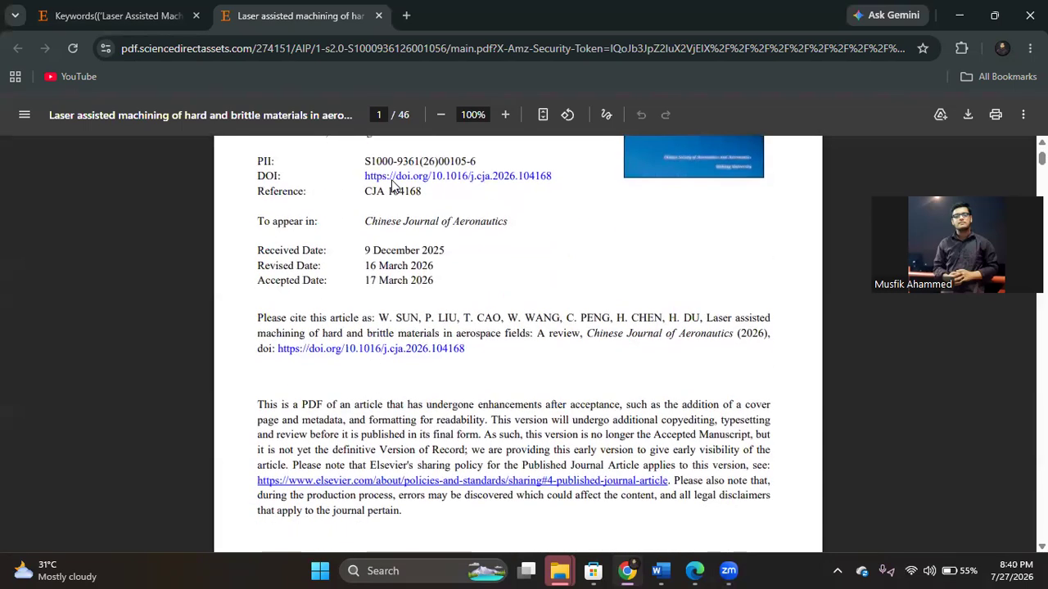
pyautogui.scroll(-1, 392, 187)
pyautogui.scroll(-5, 391, 187)
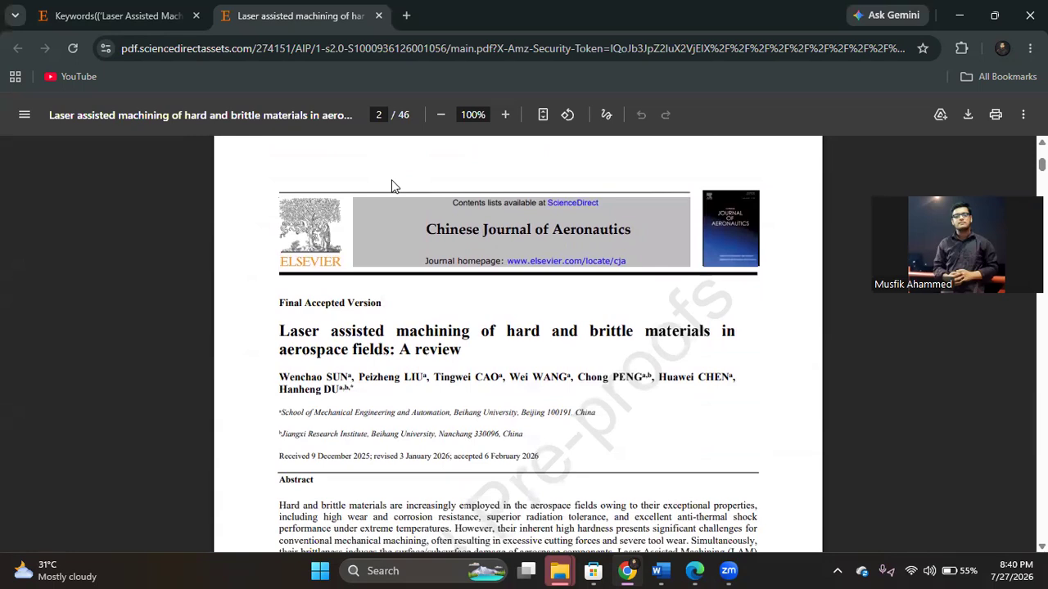
pyautogui.moveTo(277, 331); pyautogui.dragTo(465, 331)
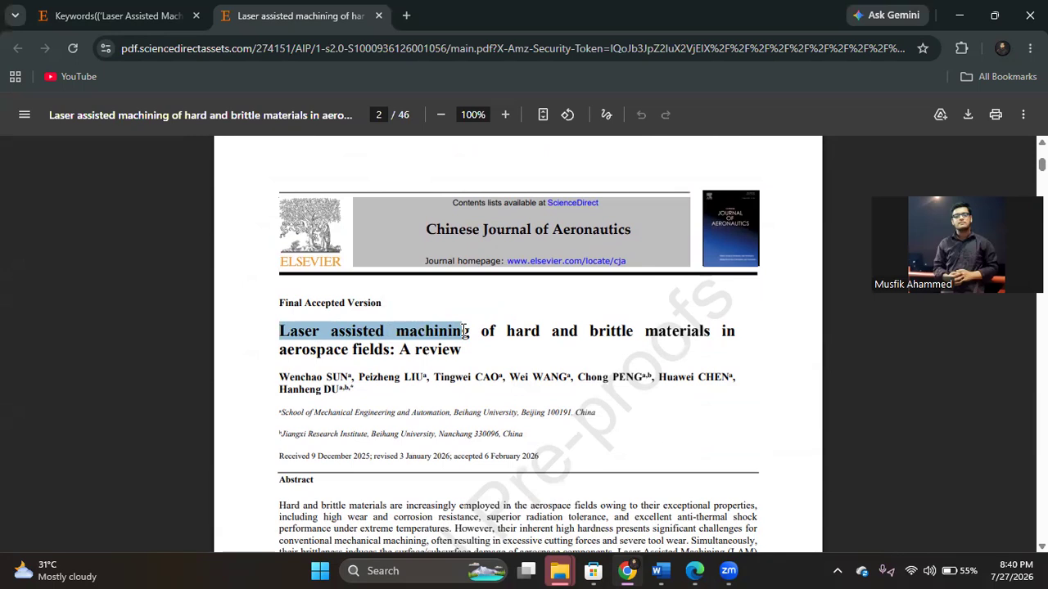
pyautogui.moveTo(464, 331); pyautogui.dragTo(470, 332)
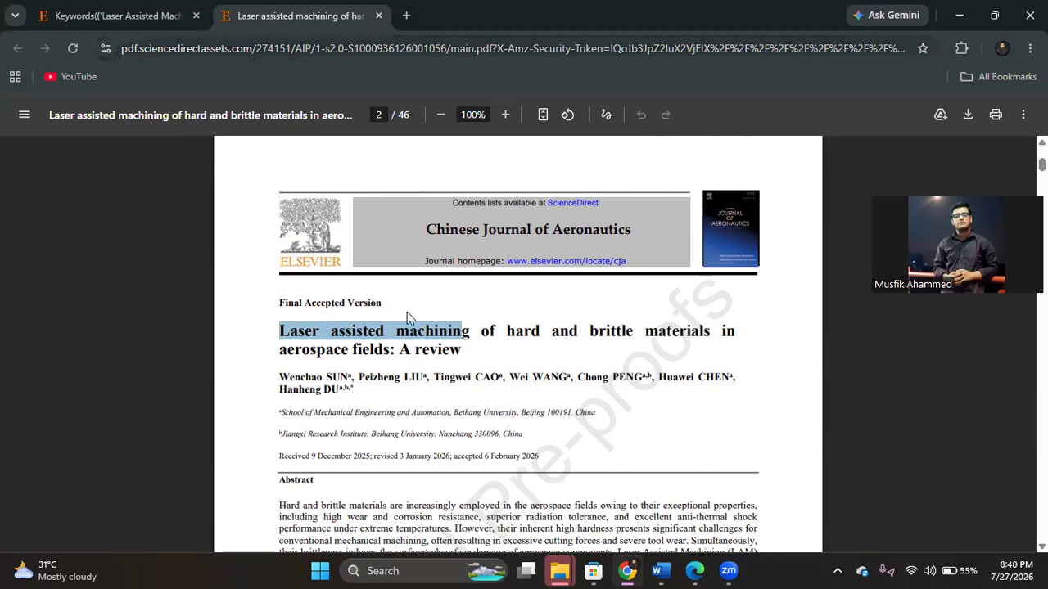
# - Switch to the Annex-A faculty form in Word to review the search string and keywords, and return to the article PDF
pyautogui.click(660, 570)
pyautogui.click(719, 489)
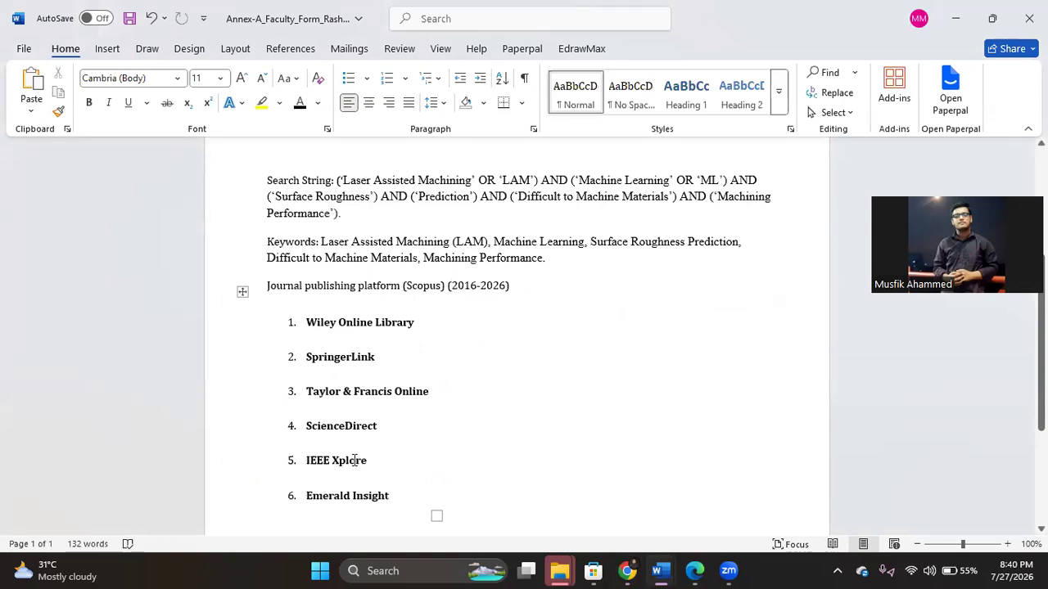
pyautogui.click(624, 571)
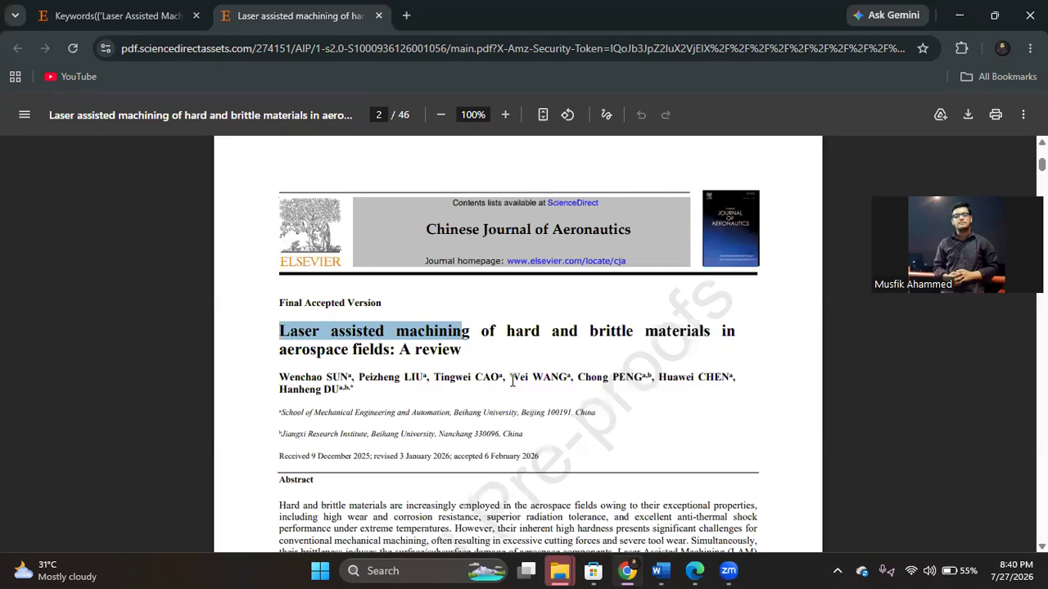
# - Compare "Laser assisted machining" in the article title with the same keyword in the Word document, highlighting both, and return to the PDF
pyautogui.click(281, 330)
pyautogui.moveTo(281, 330); pyautogui.dragTo(478, 331)
pyautogui.moveTo(662, 570)
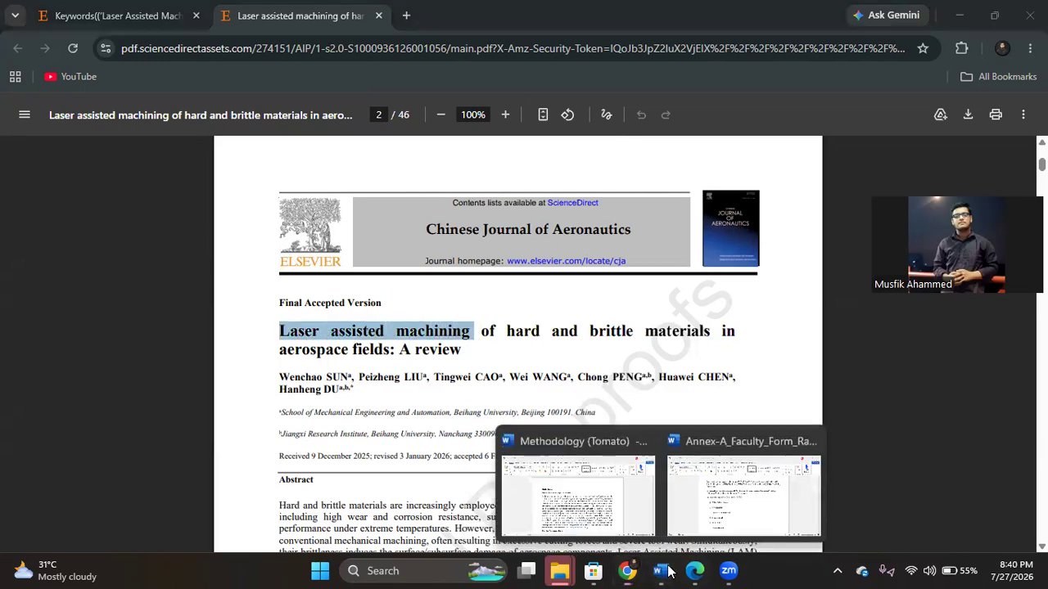
pyautogui.click(690, 542)
pyautogui.moveTo(319, 241); pyautogui.dragTo(450, 239)
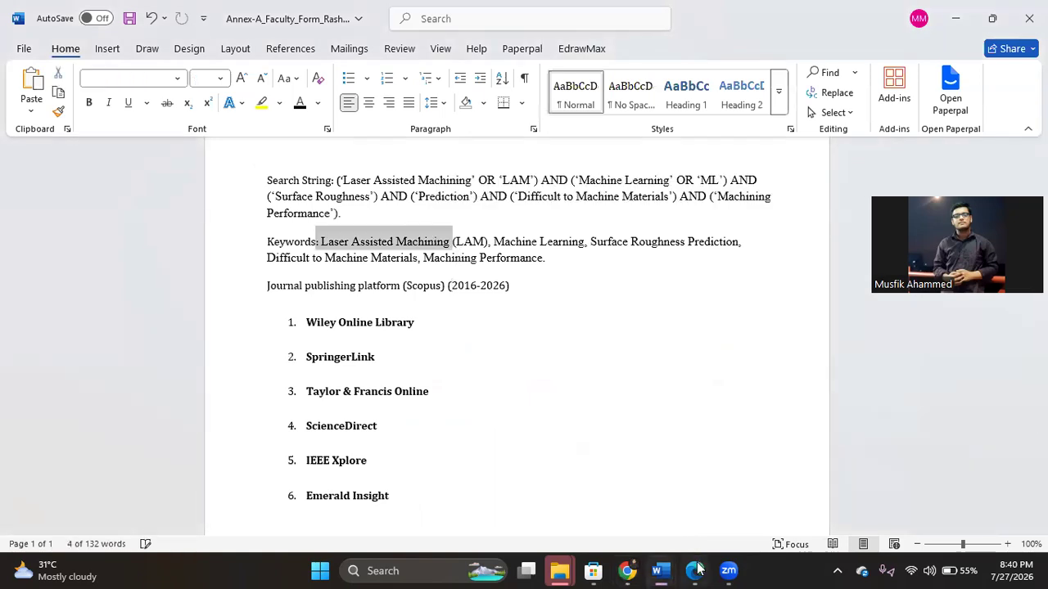
pyautogui.click(662, 571)
pyautogui.click(627, 570)
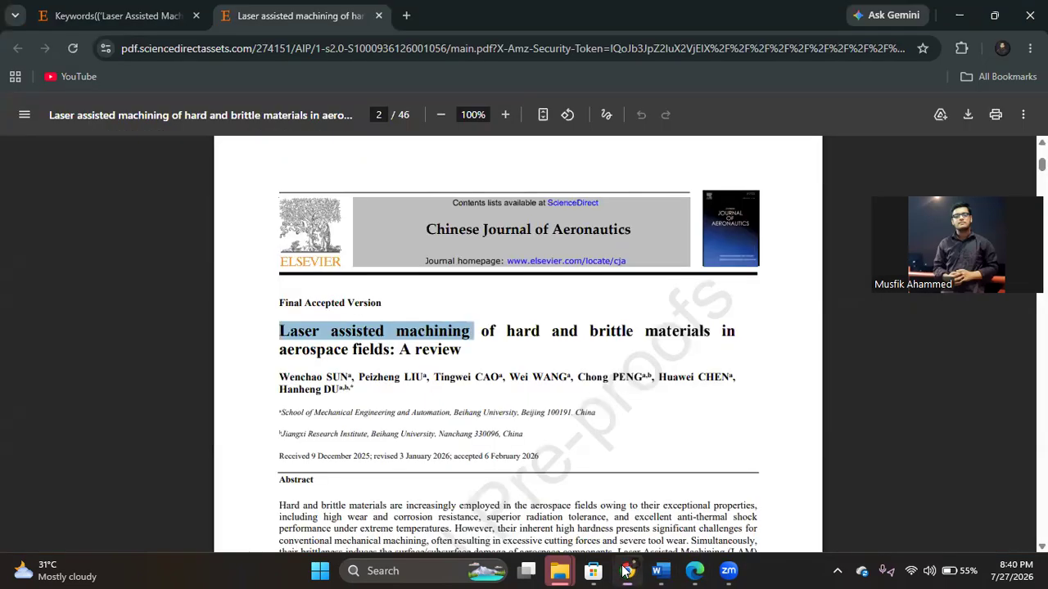
# - Highlight "hard" and "aerospace fields" in the article title and read through the abstract and keywords below it
pyautogui.moveTo(506, 328); pyautogui.dragTo(537, 326)
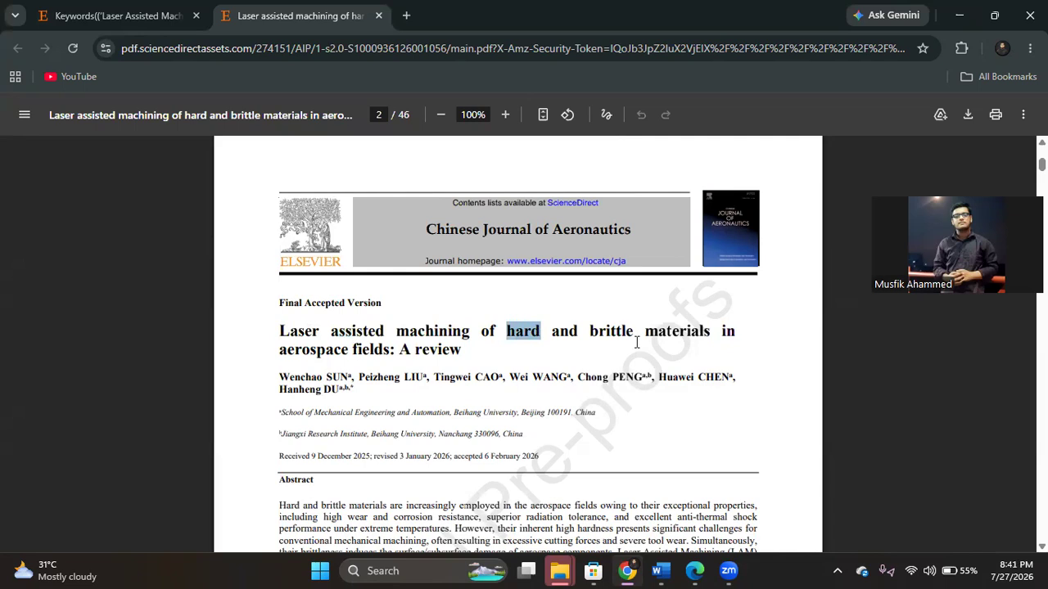
pyautogui.moveTo(280, 354); pyautogui.dragTo(384, 349)
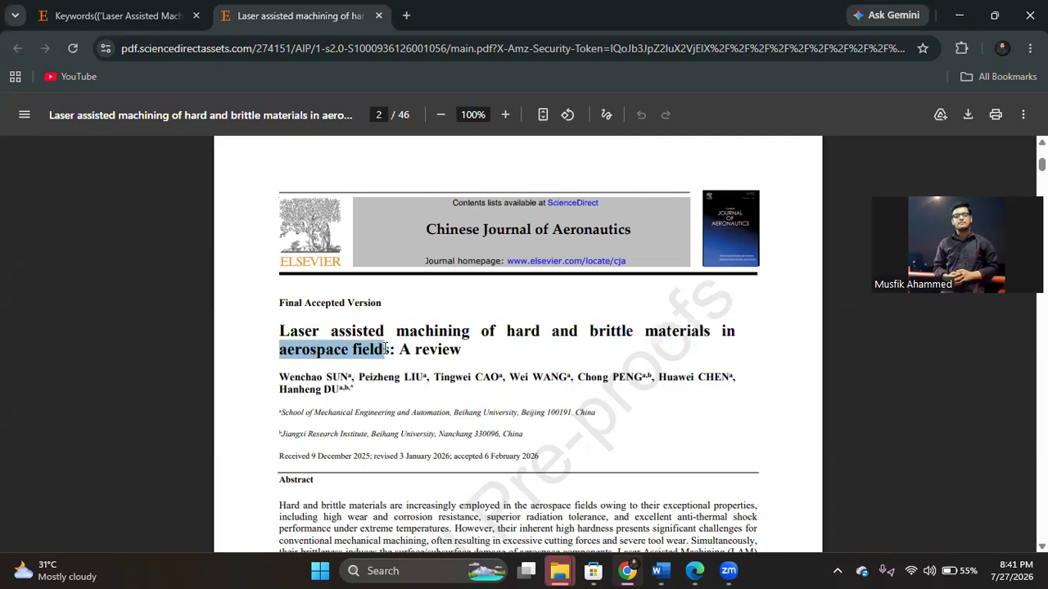
pyautogui.scroll(-2, 418, 405)
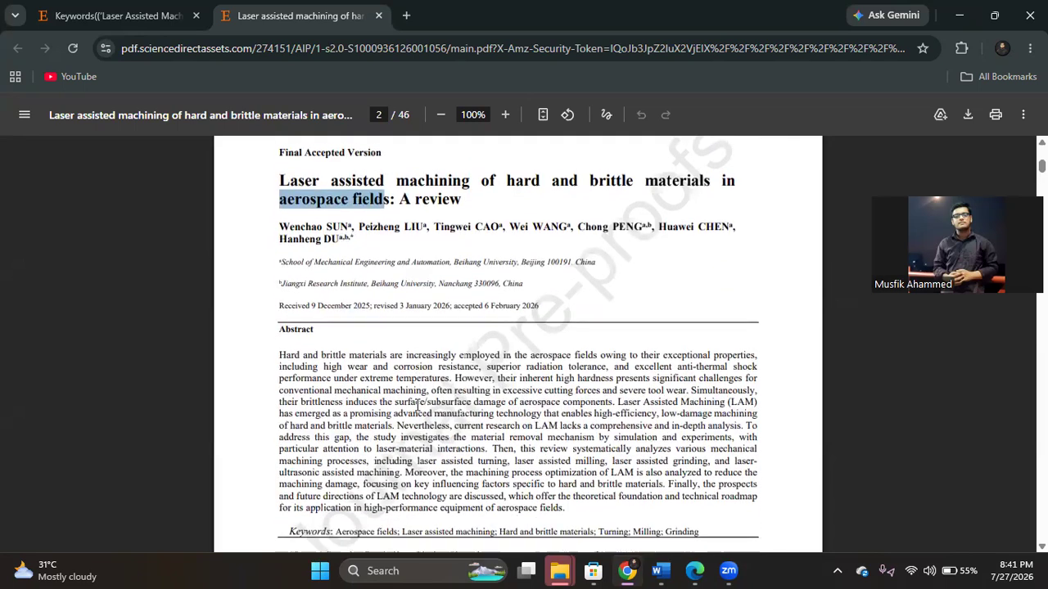
pyautogui.click(260, 360)
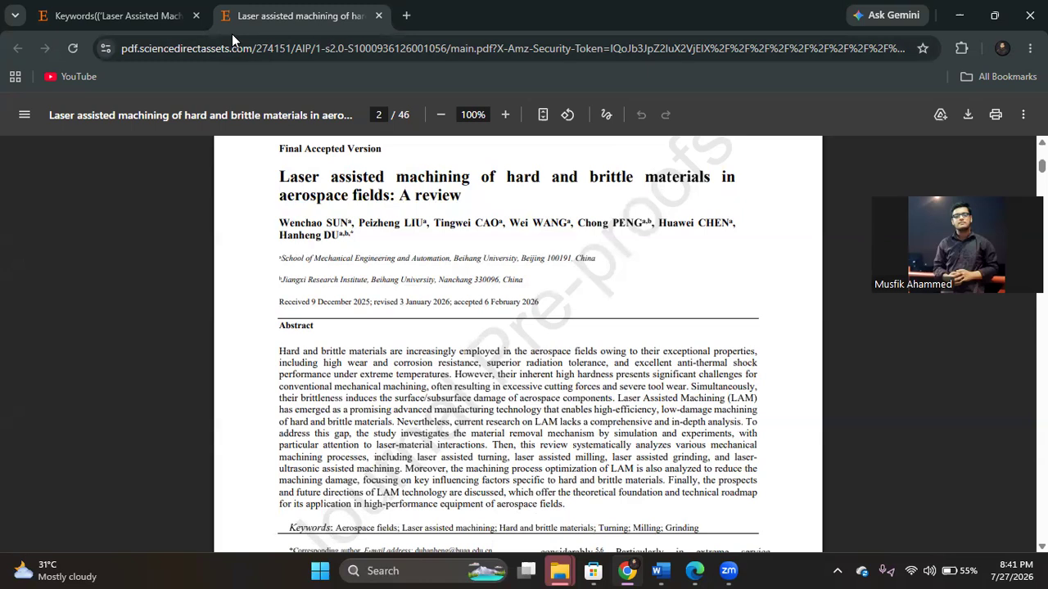
# - Search Google for "prisma flow diagram" in a new tab and open the image of the PRISMA flow diagram templates for literature reviews
pyautogui.click(406, 15)
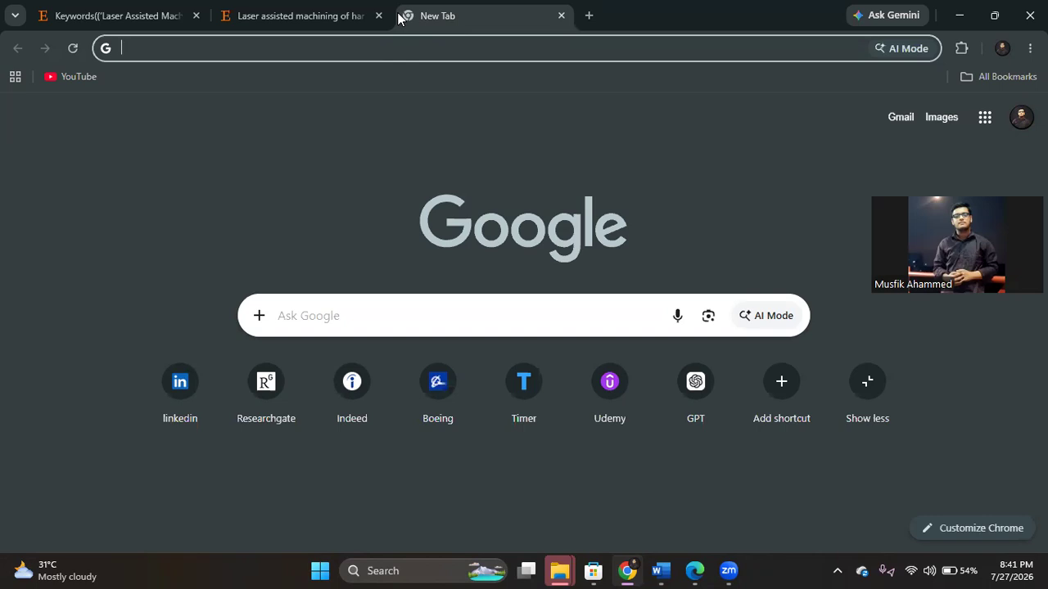
pyautogui.write('prisma')
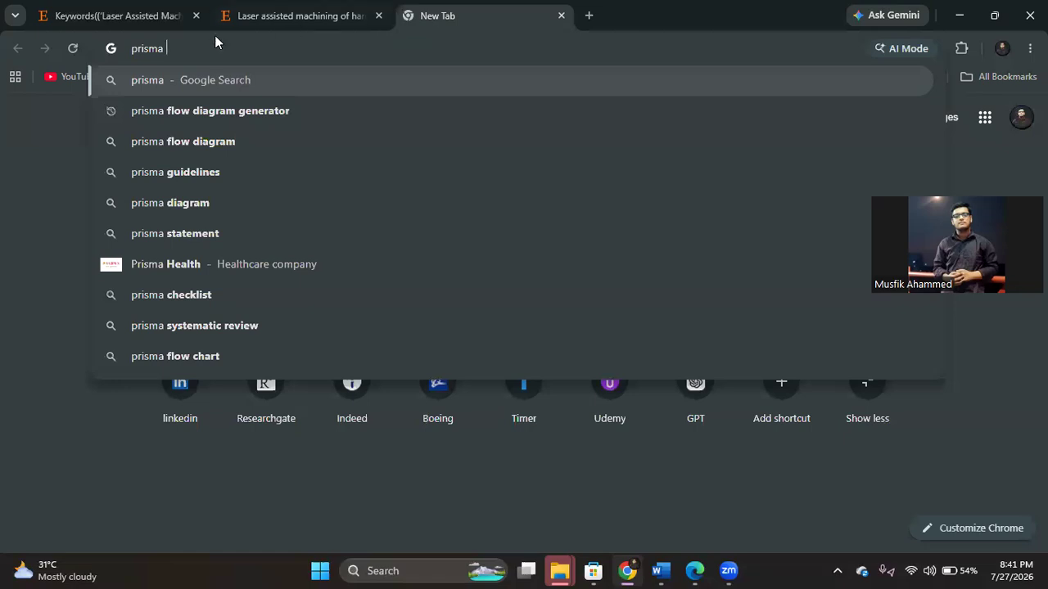
pyautogui.click(182, 142)
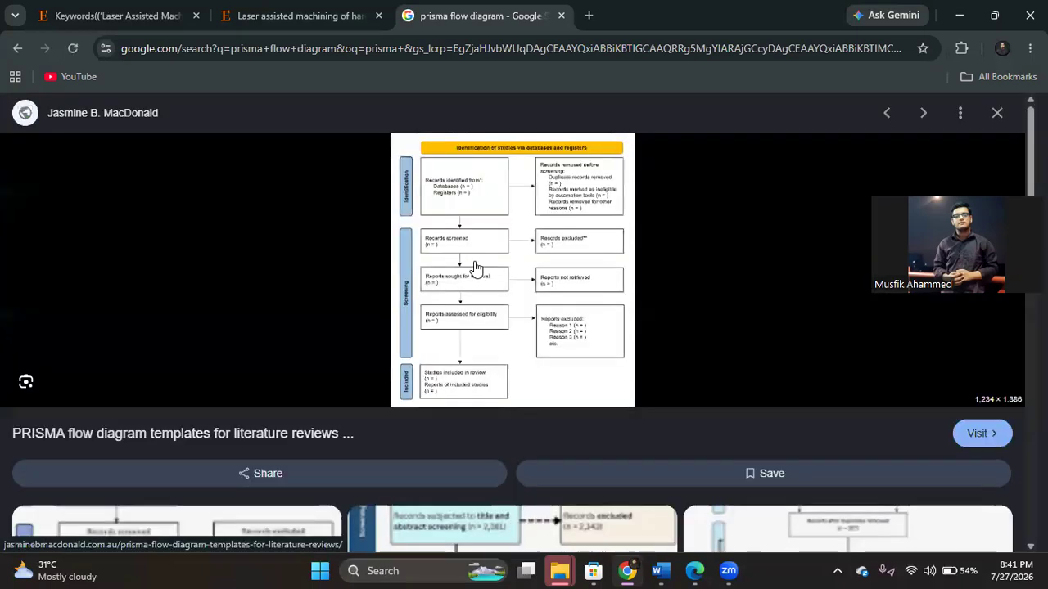
# - Examine the blank PRISMA template's identification, screening and included stages, and browse the related diagrams below it
pyautogui.scroll(2, 432, 254)
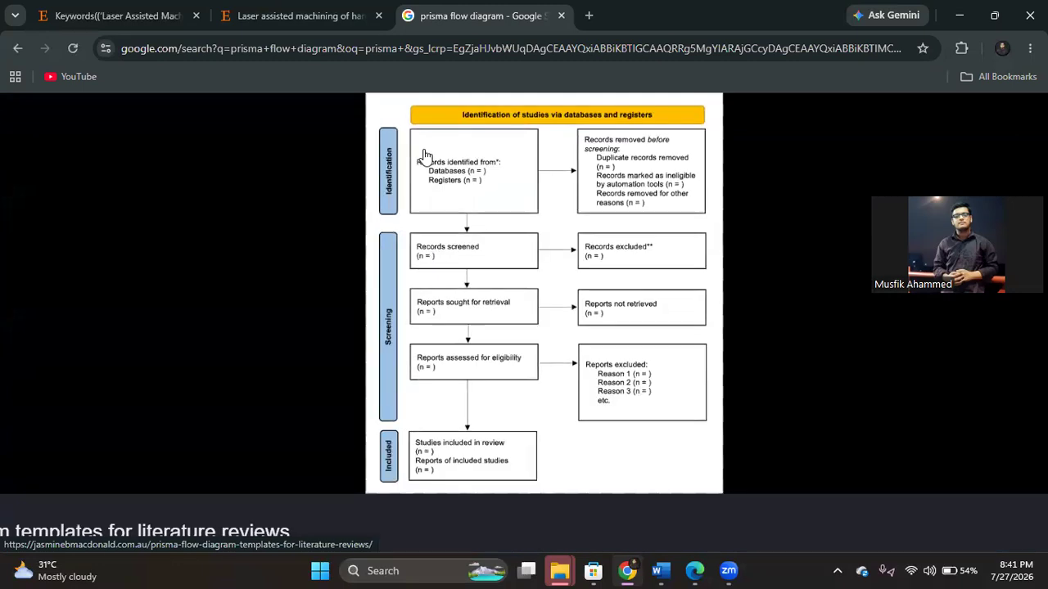
pyautogui.scroll(2, 433, 253)
pyautogui.scroll(-2, 435, 307)
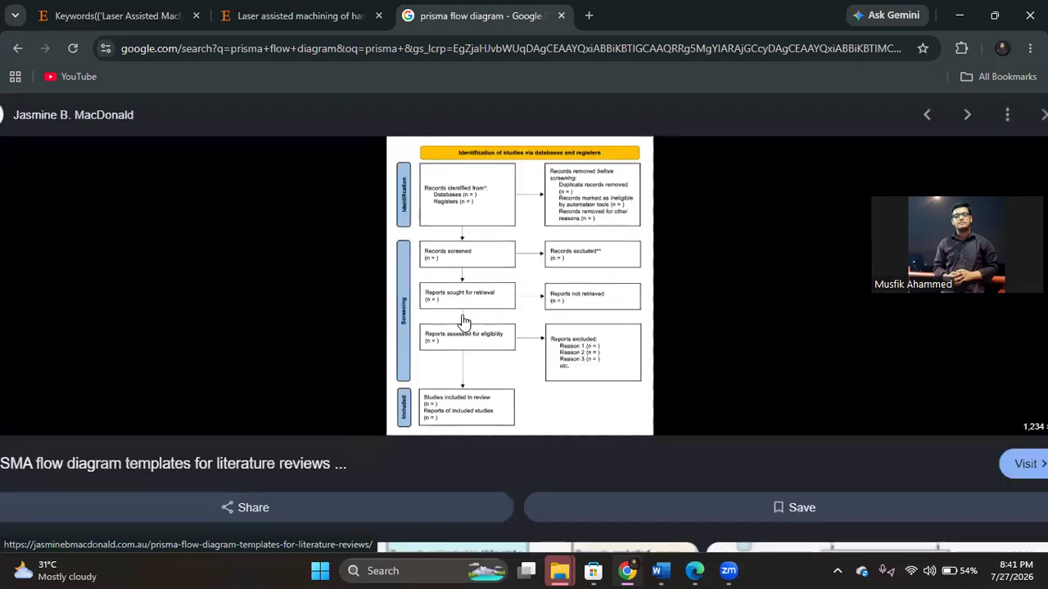
pyautogui.scroll(-5, 505, 374)
pyautogui.scroll(2, 505, 374)
pyautogui.scroll(-2, 504, 374)
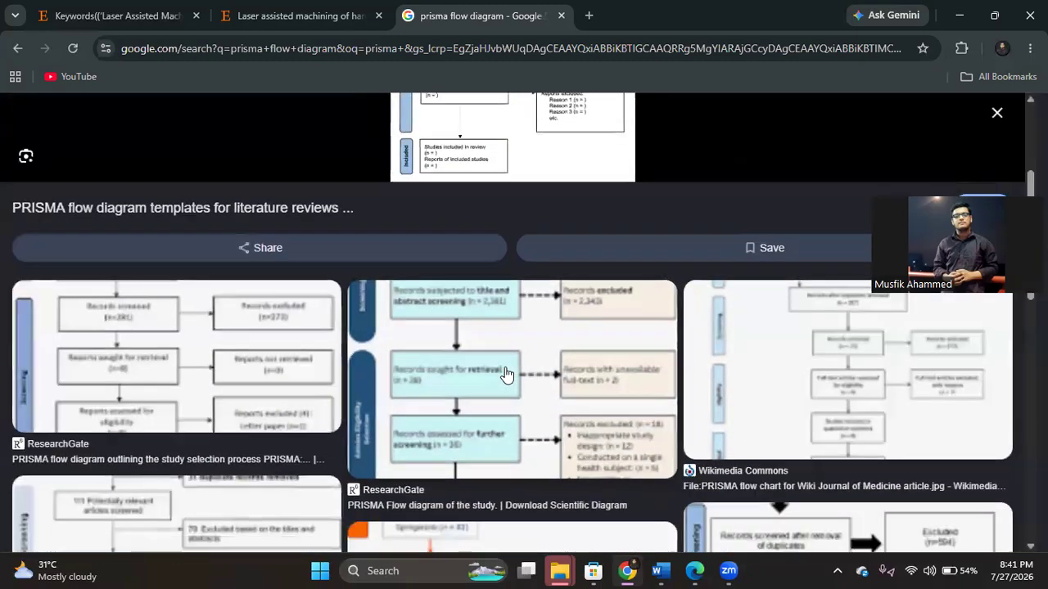
# - Open the ResearchGate PRISMA diagram outlining the study selection process and examine its stages from identification to included studies
pyautogui.click(235, 337)
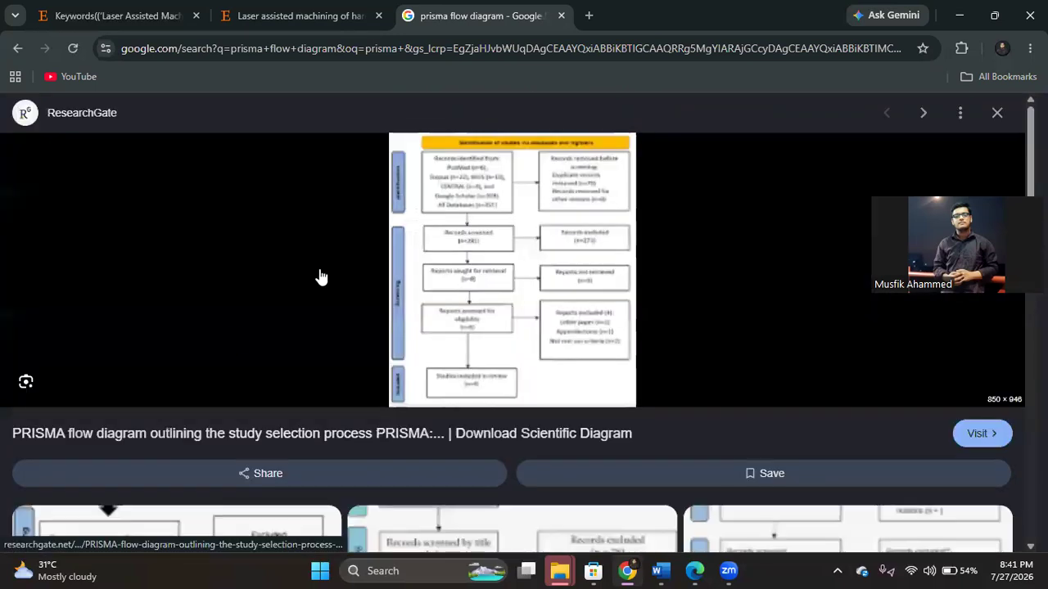
pyautogui.scroll(2, 541, 170)
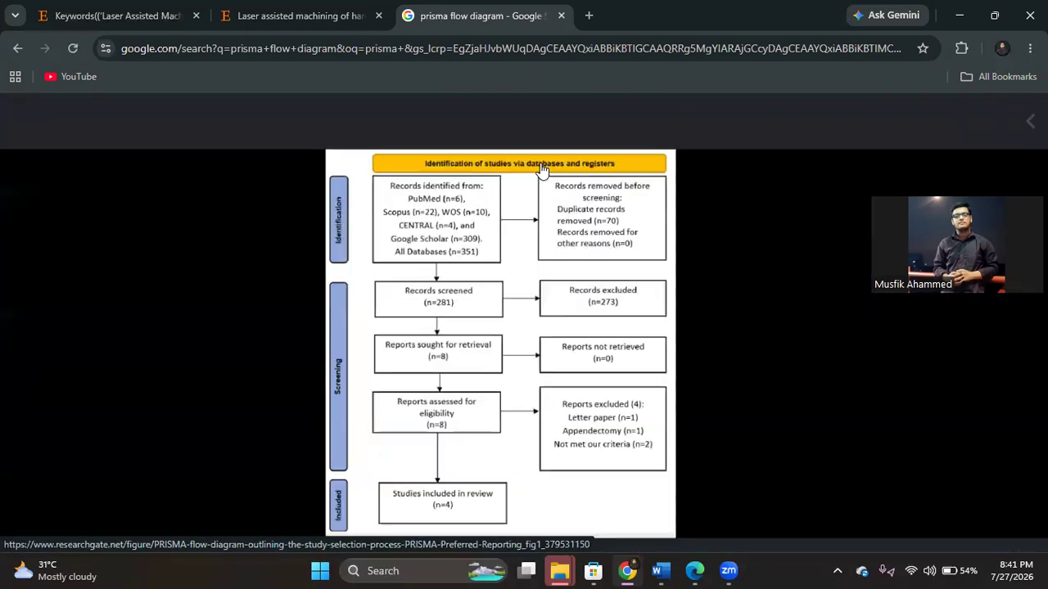
pyautogui.scroll(1, 542, 170)
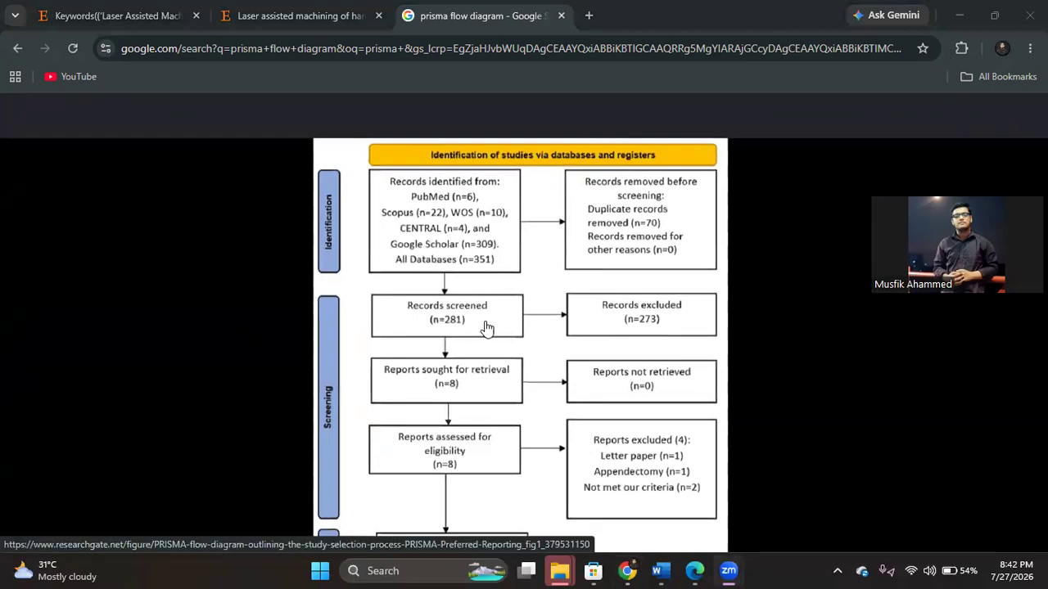
pyautogui.scroll(-3, 474, 266)
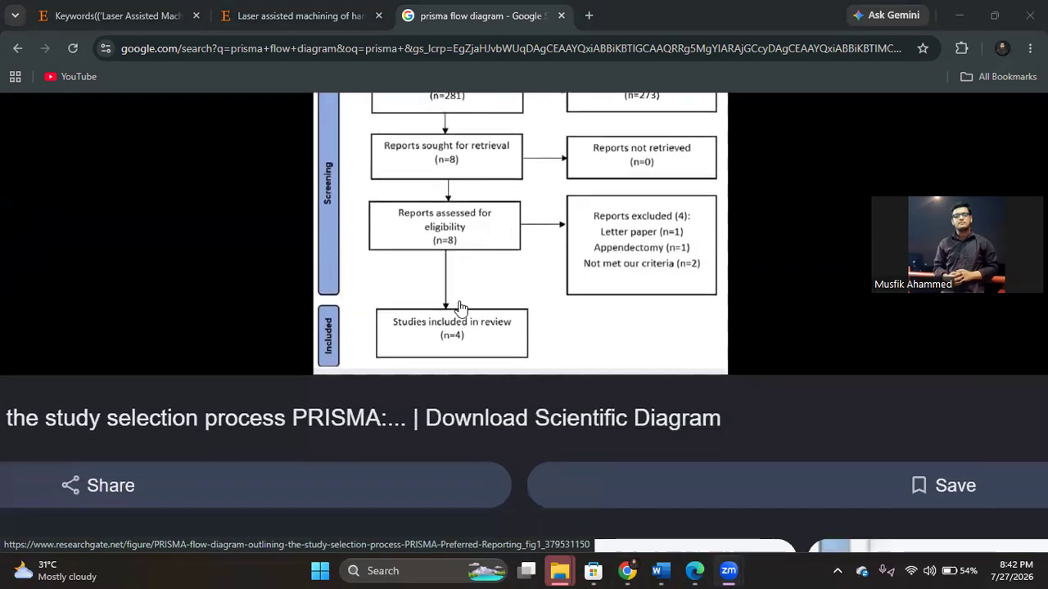
# - Review the PRISMA diagram from identification to included studies, and return to the journal heading and title of the laser-assisted machining article PDF
pyautogui.scroll(1, 438, 270)
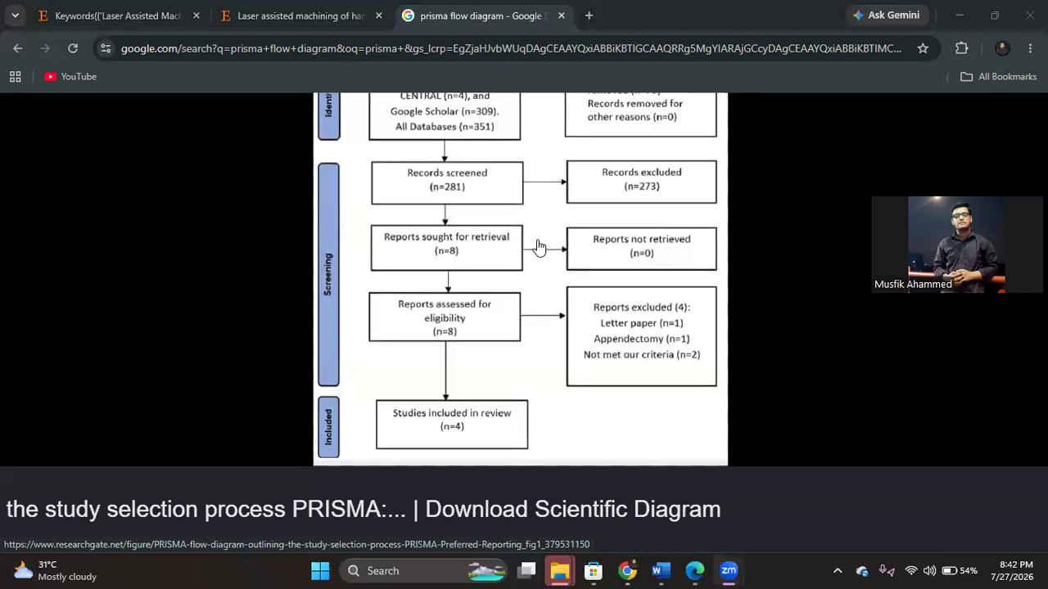
pyautogui.scroll(1, 538, 245)
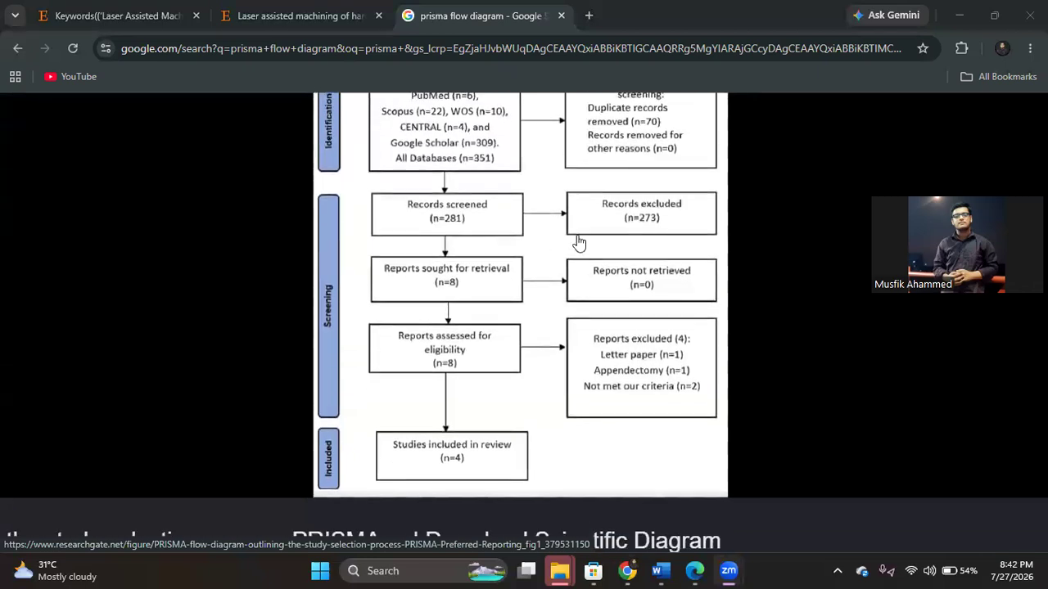
pyautogui.scroll(-4, 579, 242)
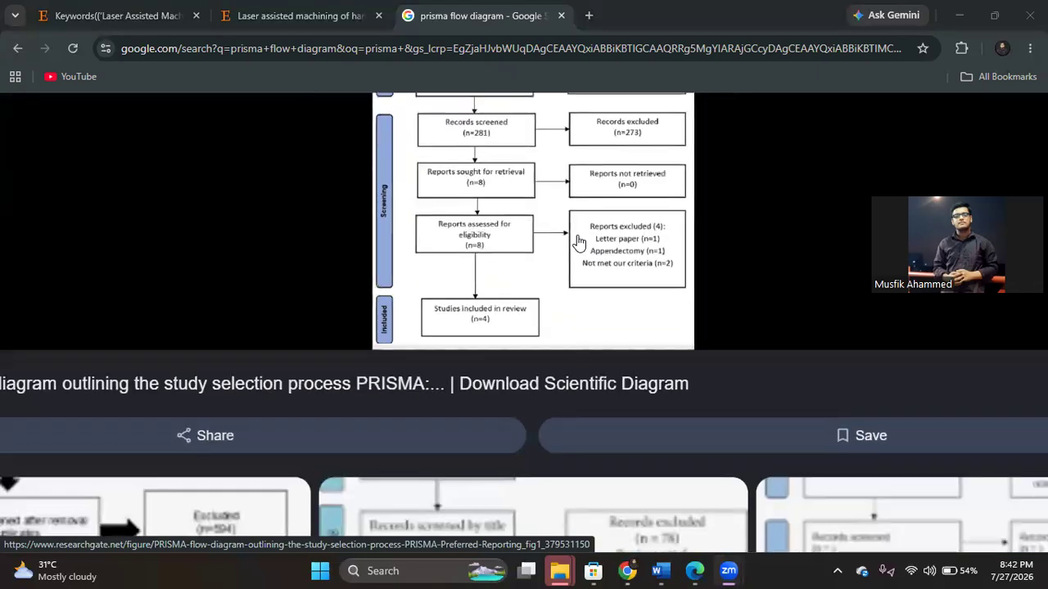
pyautogui.scroll(2, 579, 242)
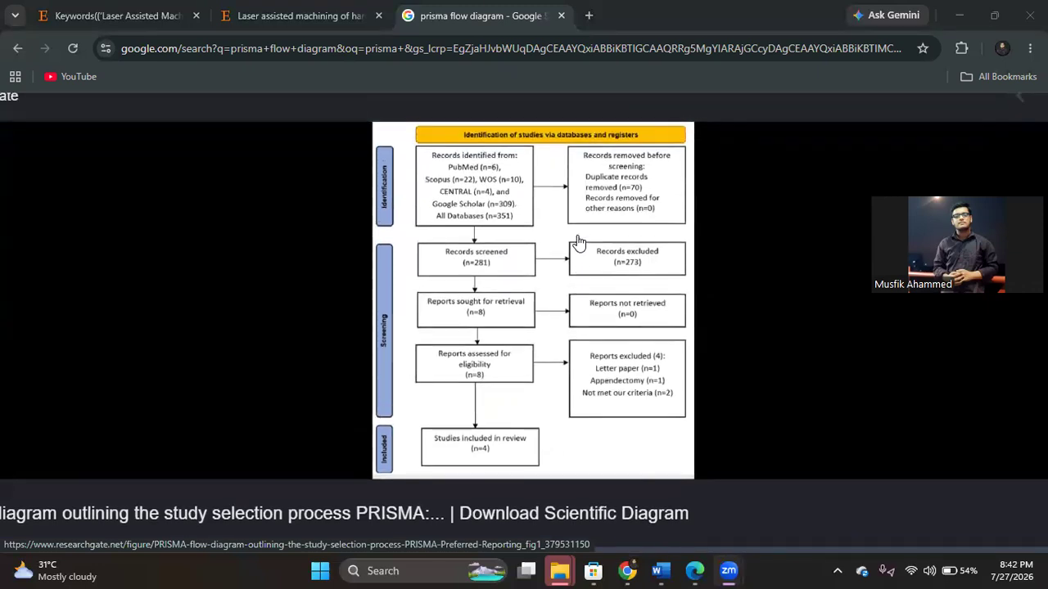
pyautogui.click(314, 10)
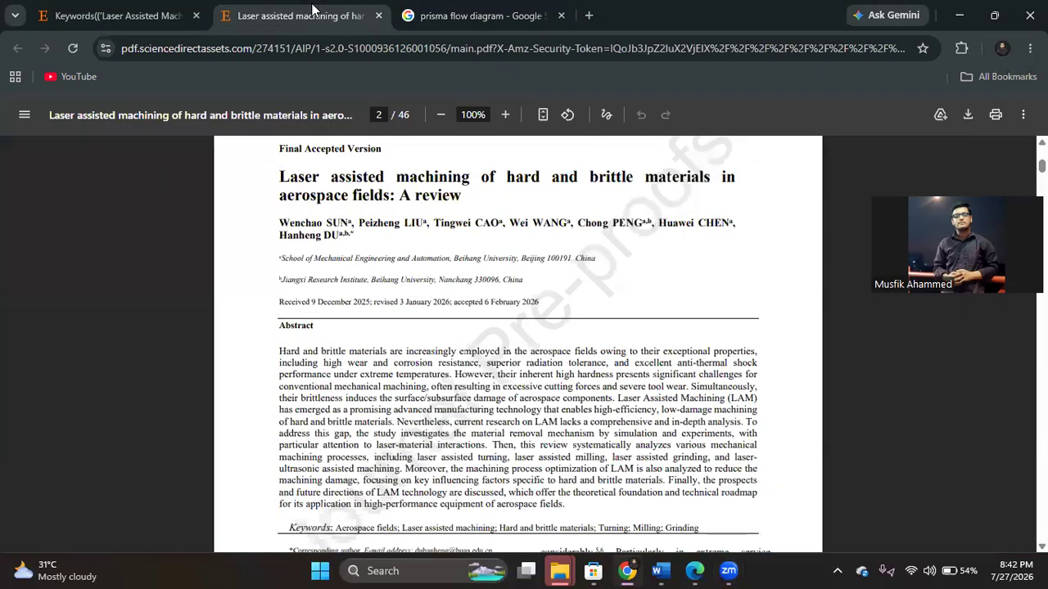
pyautogui.scroll(3, 358, 199)
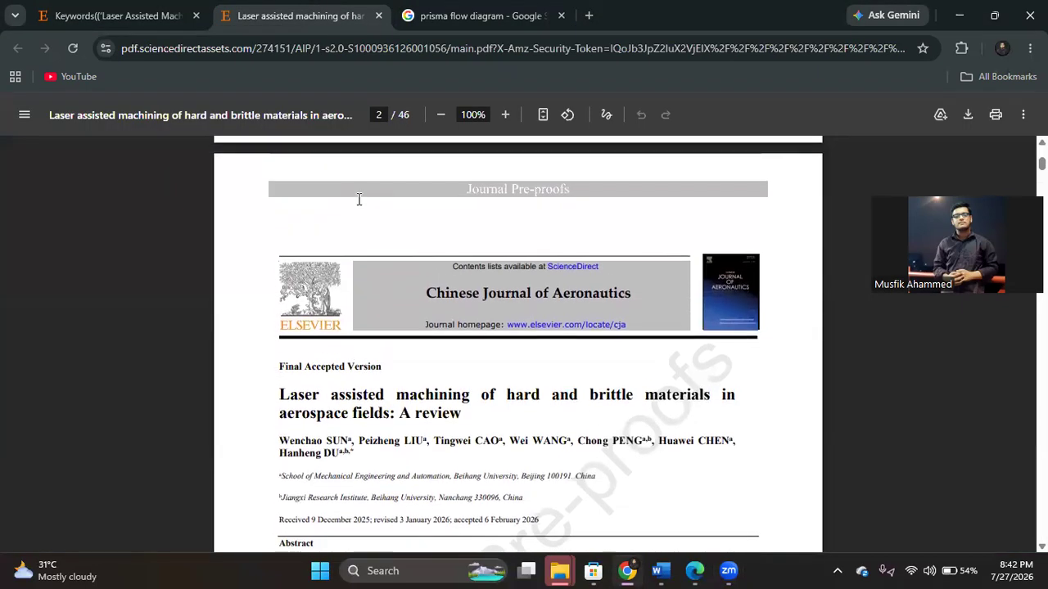